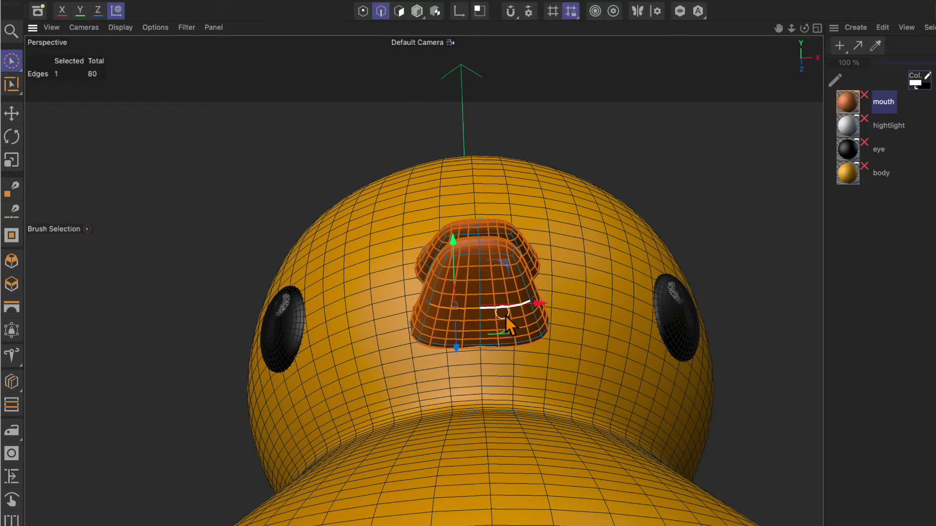
# Inspect the finished duck's beak edges, then start a new scene with a default 200 cm cube.
pyautogui.keyDown('shift'); pyautogui.click(503, 314); pyautogui.keyUp('shift')
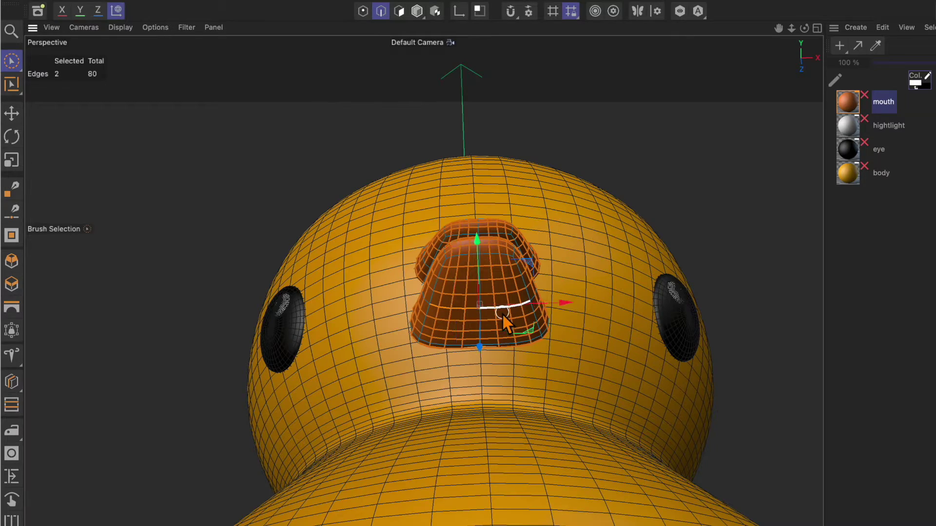
pyautogui.moveTo(674, 330)
pyautogui.keyDown('alt'); pyautogui.mouseDown()
pyautogui.moveTo(662, 366)
pyautogui.moveTo(551, 400)
pyautogui.mouseUp(); pyautogui.keyUp('alt')
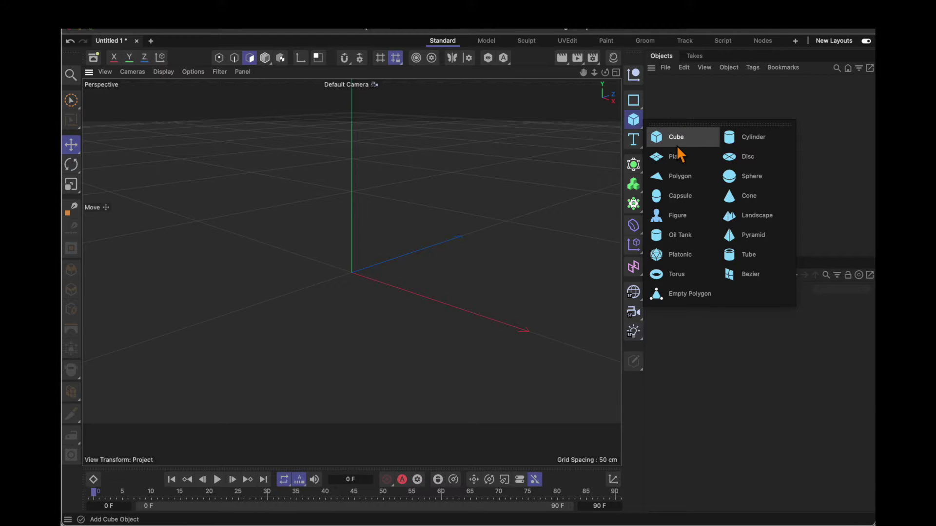
pyautogui.click(675, 145)
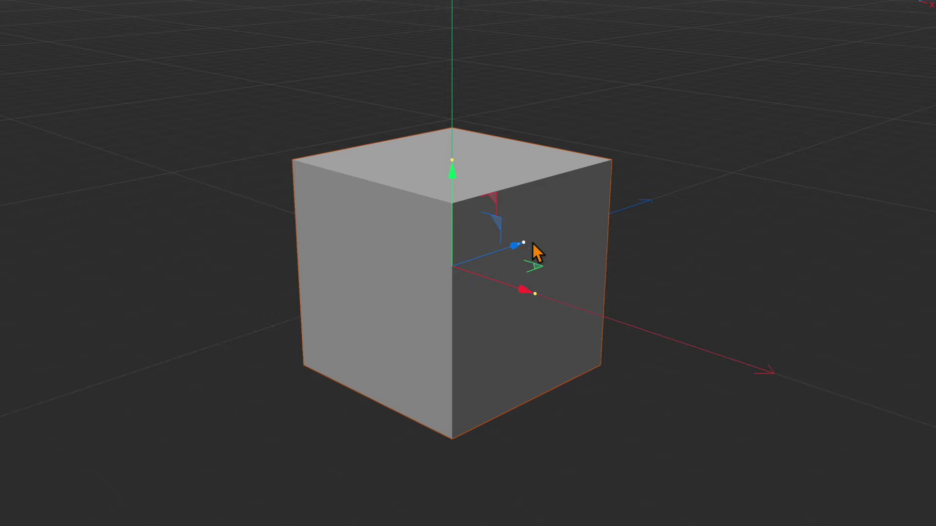
# Resize the cube to about 193 × 115 × 287 cm, show edge lines, and make it editable.
pyautogui.moveTo(533, 243); pyautogui.dragTo(581, 232)
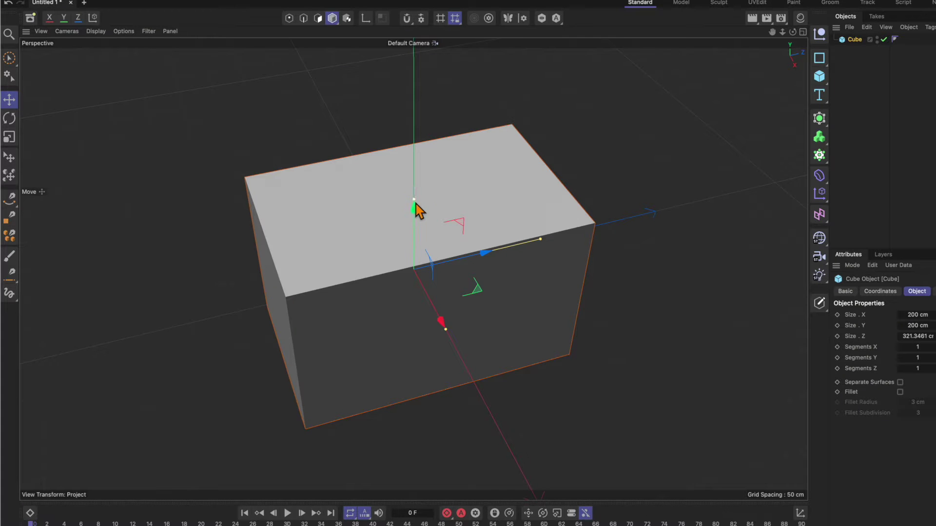
pyautogui.moveTo(416, 209); pyautogui.dragTo(418, 236)
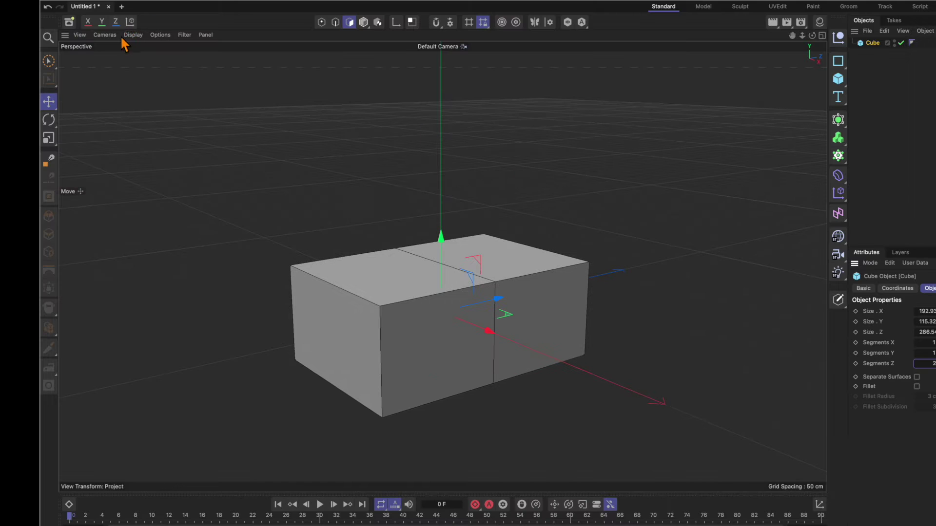
pyautogui.click(133, 35)
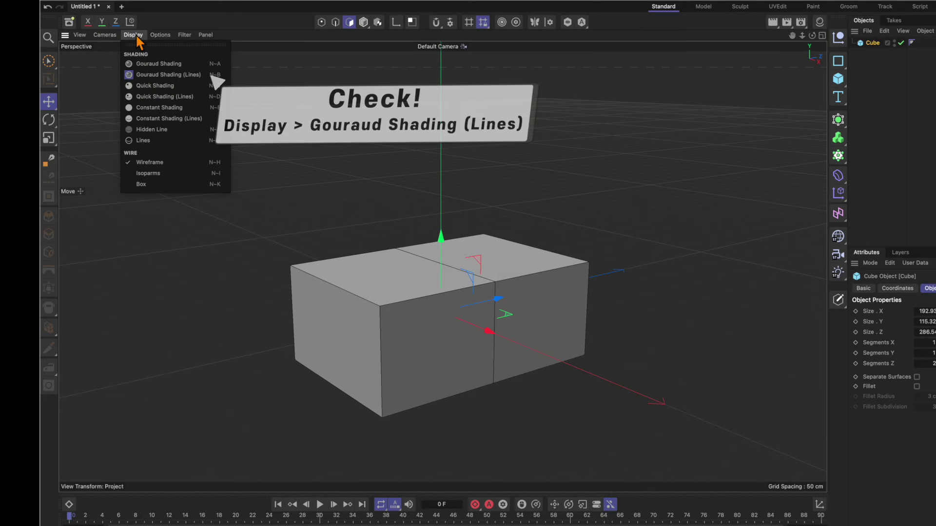
pyautogui.click(168, 75)
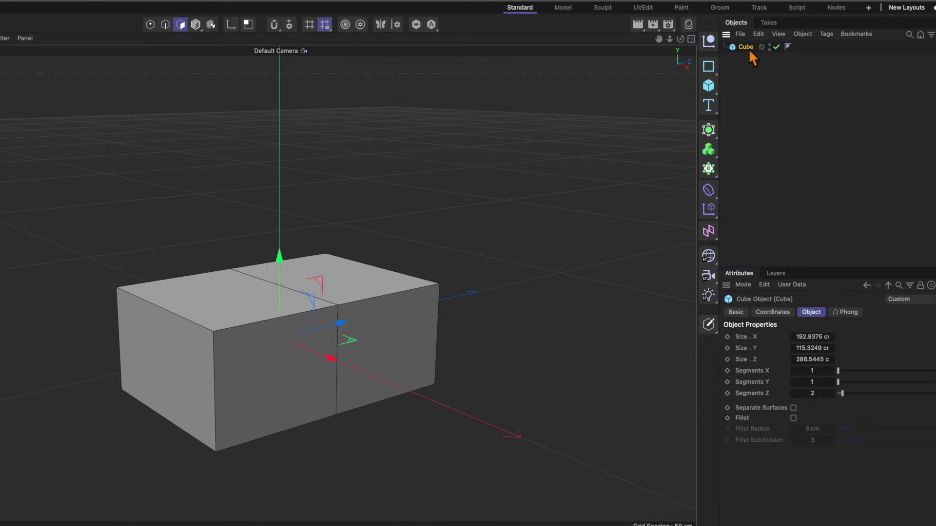
pyautogui.click(712, 330)
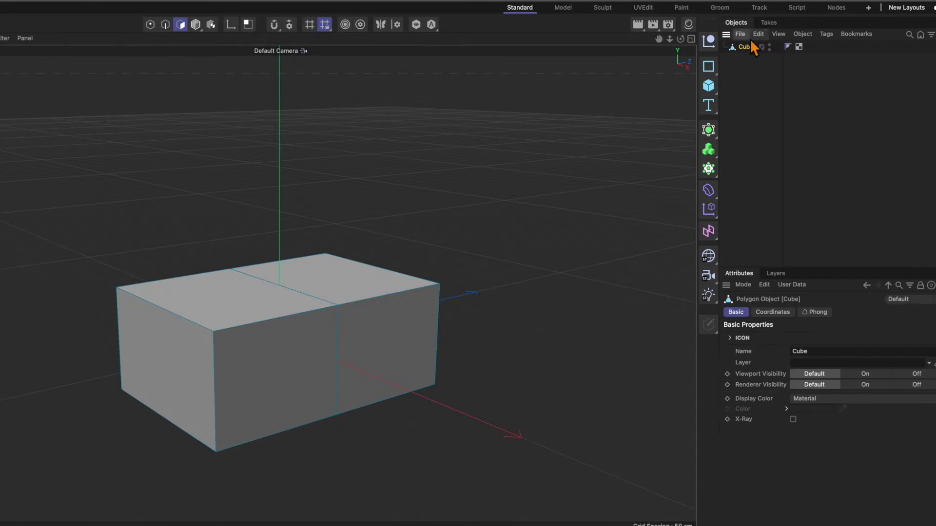
pyautogui.click(711, 131)
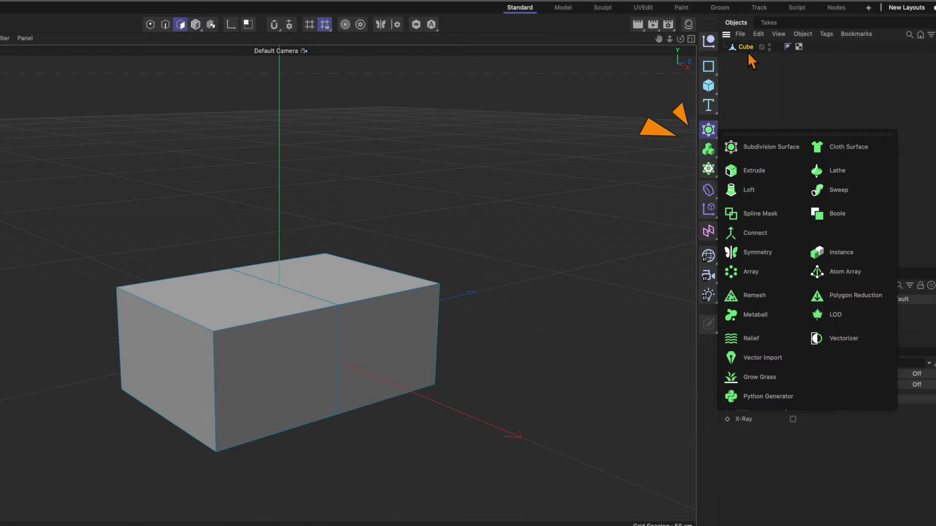
# Nest the cube under a Subdivision Surface and extrude its top polygon upward twice into the head.
pyautogui.click(746, 121)
pyautogui.moveTo(744, 58); pyautogui.dragTo(759, 47)
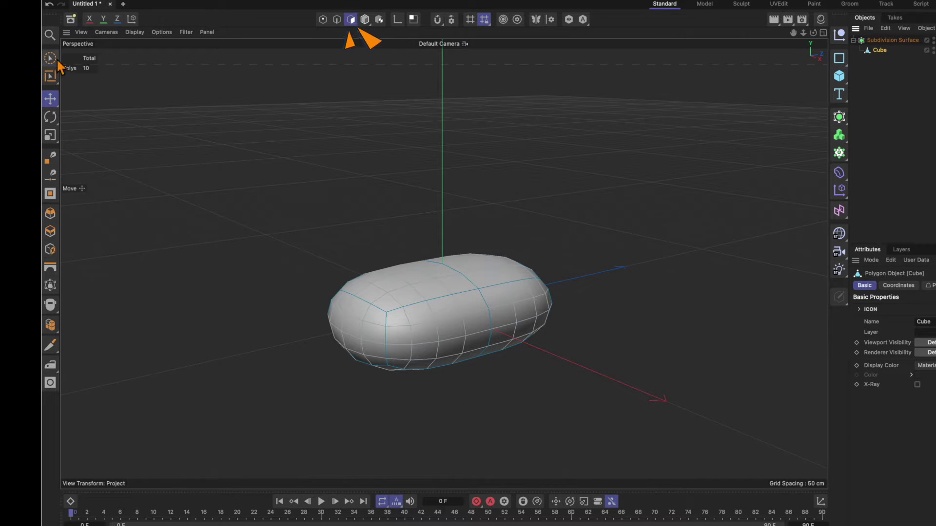
pyautogui.press('d')
pyautogui.moveTo(417, 292); pyautogui.dragTo(639, 377)
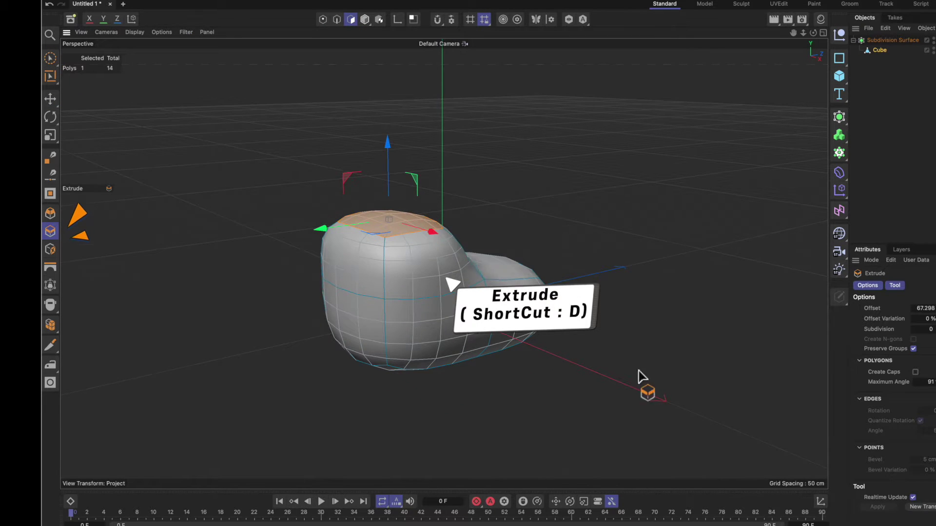
pyautogui.moveTo(371, 131); pyautogui.dragTo(372, 87)
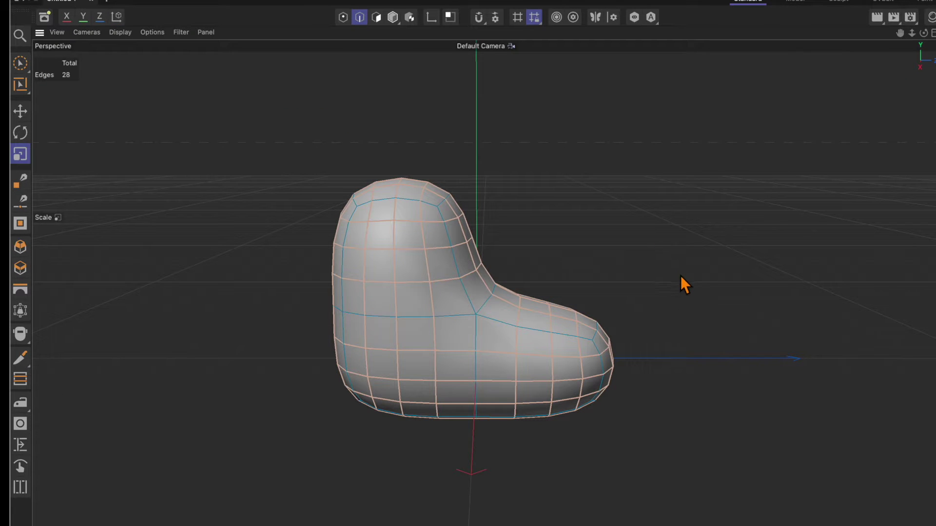
# Scale two side edges of the duck body up to about 123%.
pyautogui.moveTo(676, 284)
pyautogui.keyDown('alt'); pyautogui.mouseDown()
pyautogui.moveTo(735, 284)
pyautogui.moveTo(770, 260)
pyautogui.moveTo(797, 264)
pyautogui.moveTo(598, 299)
pyautogui.mouseUp(); pyautogui.keyUp('alt')
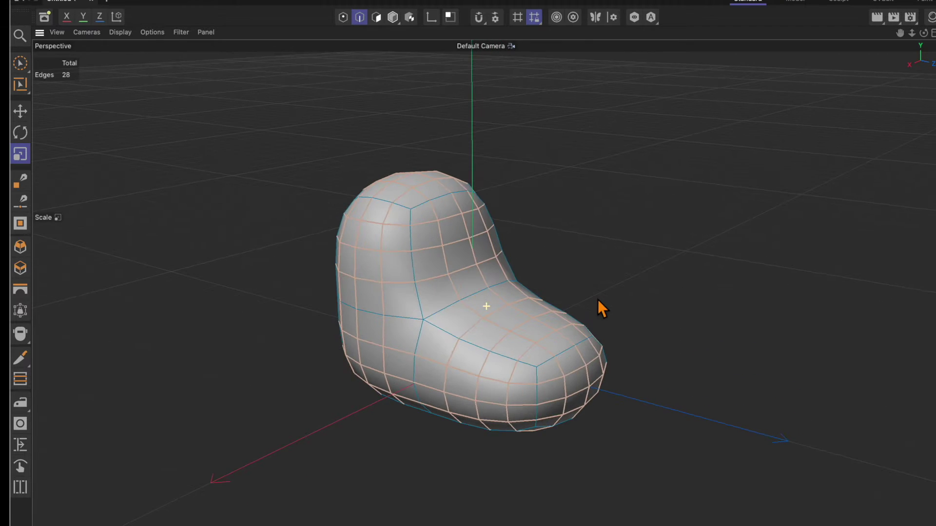
pyautogui.click(359, 325)
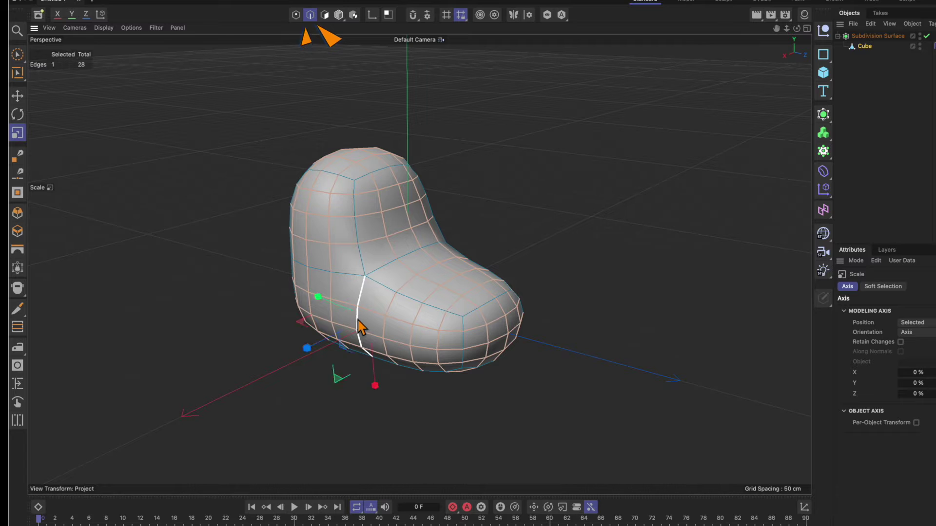
pyautogui.keyDown('alt'); pyautogui.moveTo(635, 331); pyautogui.dragTo(523, 347); pyautogui.keyUp('alt')
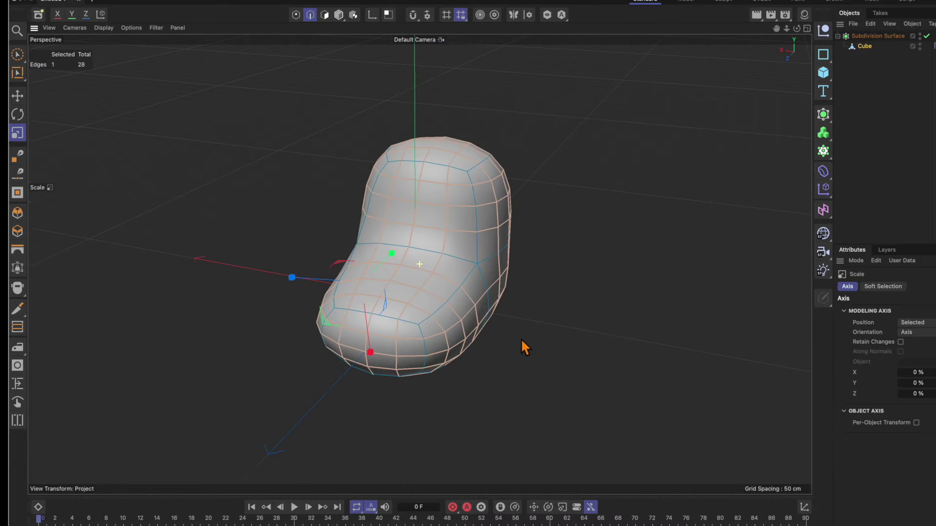
pyautogui.keyDown('shift'); pyautogui.click(485, 287); pyautogui.keyUp('shift')
pyautogui.moveTo(487, 292)
pyautogui.keyDown('alt'); pyautogui.mouseDown()
pyautogui.moveTo(515, 366)
pyautogui.moveTo(575, 365)
pyautogui.mouseUp(); pyautogui.keyUp('alt')
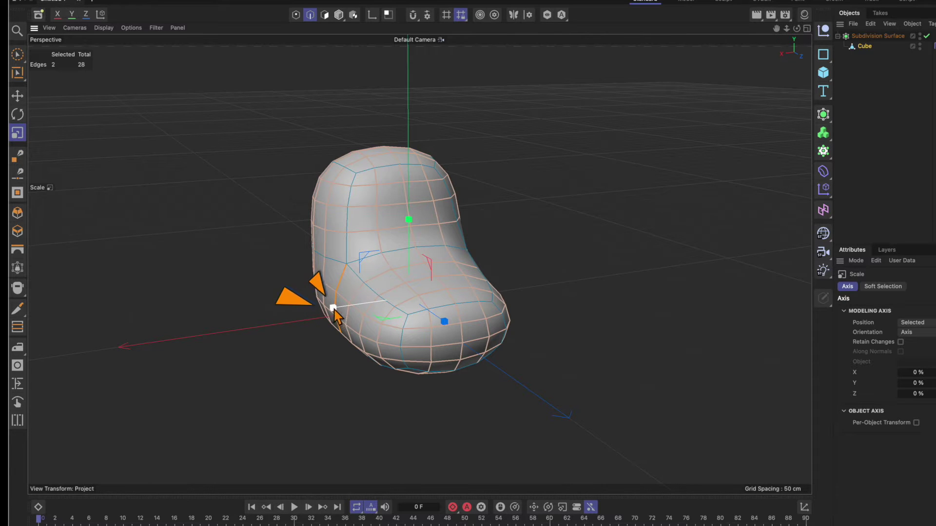
pyautogui.moveTo(330, 314); pyautogui.dragTo(314, 317)
# Shrink the lower front polygon of the body to about 60%.
pyautogui.moveTo(589, 350)
pyautogui.keyDown('alt'); pyautogui.mouseDown()
pyautogui.moveTo(574, 390)
pyautogui.moveTo(570, 350)
pyautogui.mouseUp(); pyautogui.keyUp('alt')
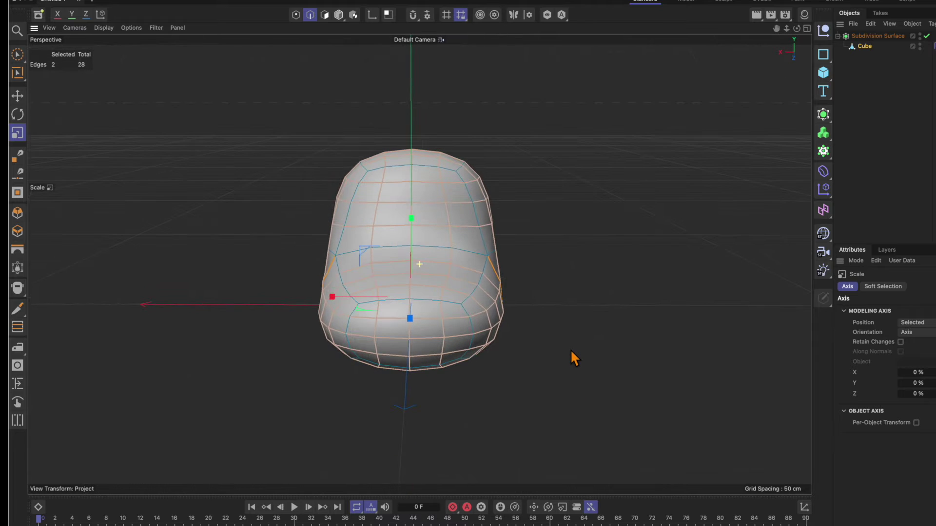
pyautogui.click(324, 15)
pyautogui.click(393, 327)
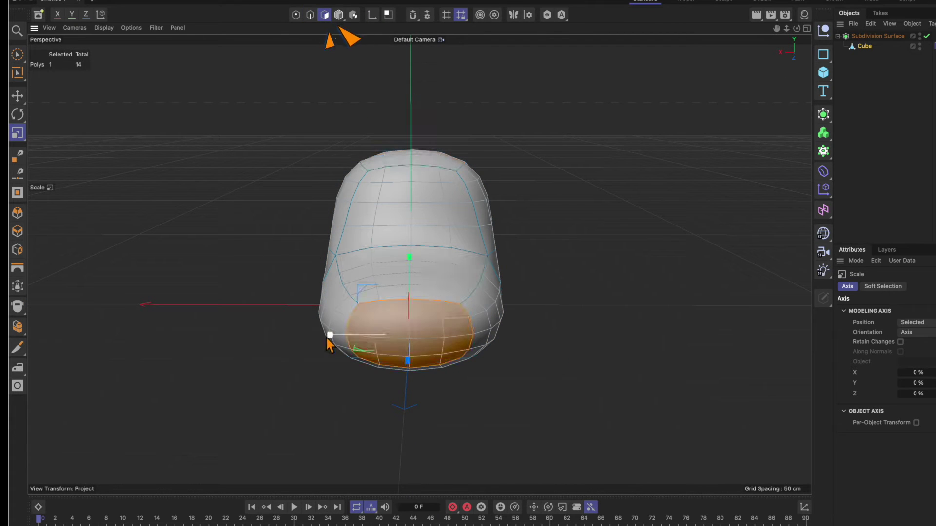
pyautogui.moveTo(332, 335)
pyautogui.mouseDown()
pyautogui.moveTo(413, 284)
pyautogui.moveTo(328, 335)
pyautogui.moveTo(566, 387)
pyautogui.moveTo(537, 371)
pyautogui.mouseUp()
# Add two horizontal loop cuts around the base of the head at the neck.
pyautogui.press('k')
pyautogui.press('l')
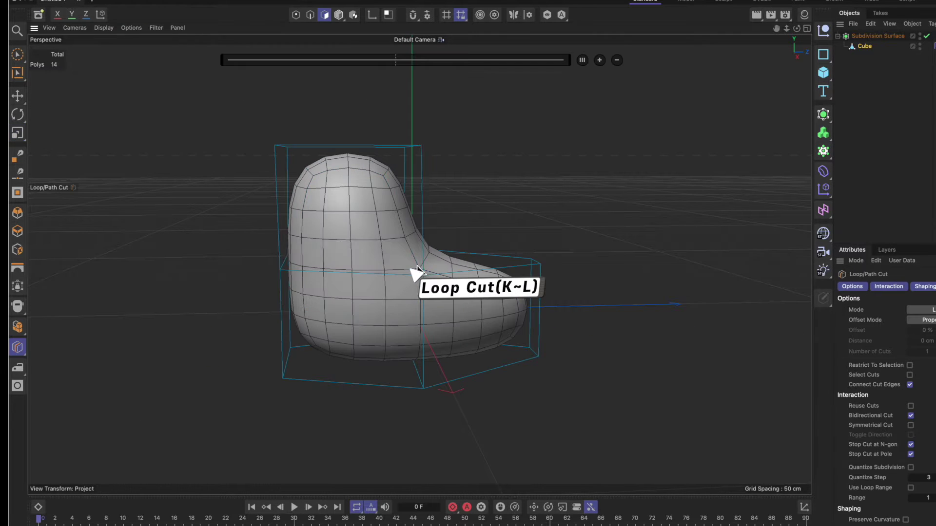
pyautogui.click(422, 266)
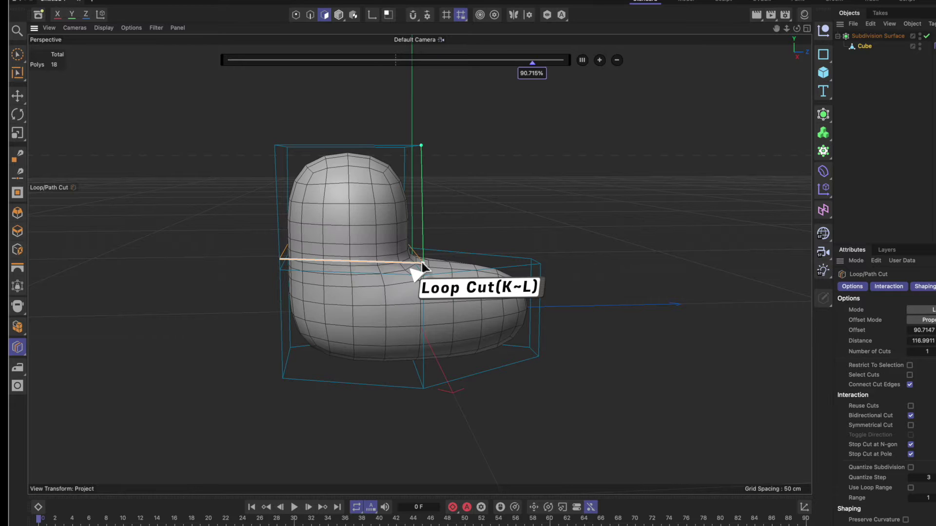
pyautogui.press('k')
pyautogui.press('l')
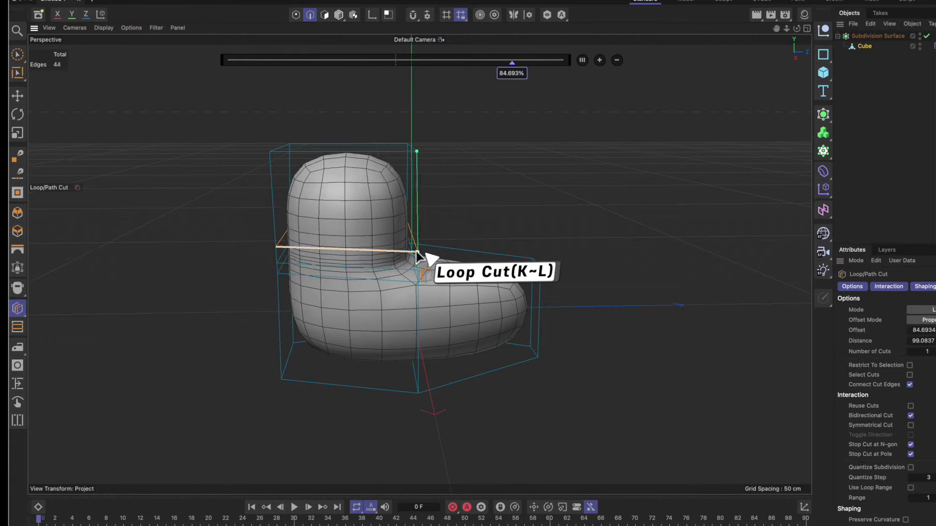
pyautogui.press('9')
pyautogui.hotkey('ctrl', 'a')
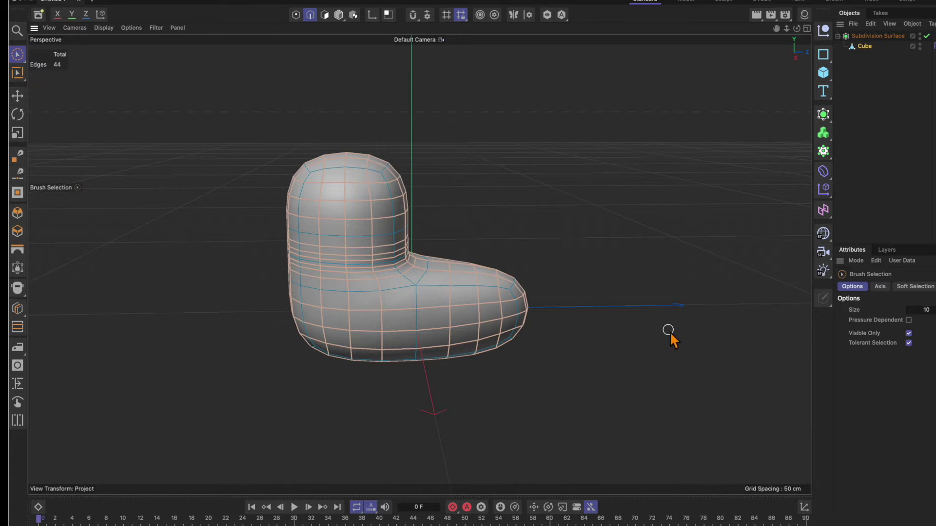
pyautogui.moveTo(669, 331)
pyautogui.keyDown('alt'); pyautogui.mouseDown()
pyautogui.moveTo(657, 309)
pyautogui.moveTo(670, 328)
pyautogui.mouseUp(); pyautogui.keyUp('alt')
# Select the neck edge loop, raise it slightly, and pinch it narrower.
pyautogui.press('u')
pyautogui.press('l')
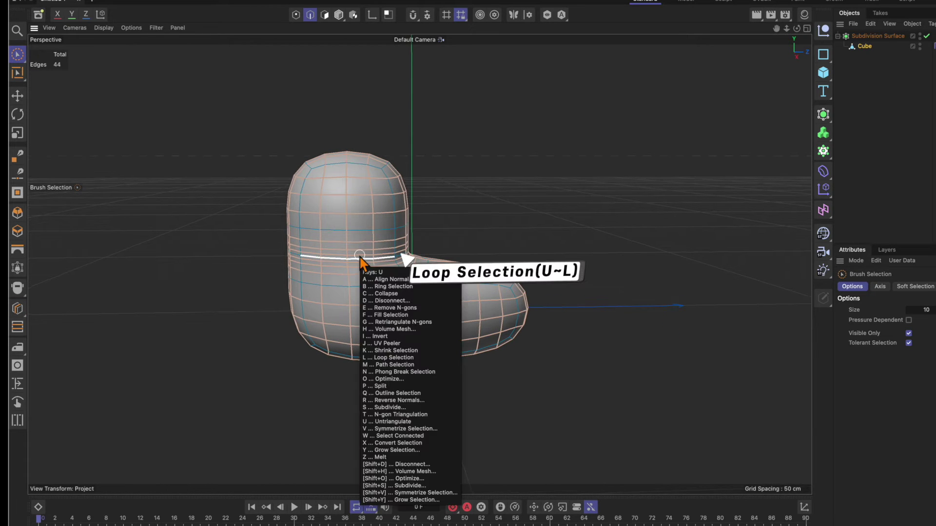
pyautogui.click(331, 261)
pyautogui.click(24, 97)
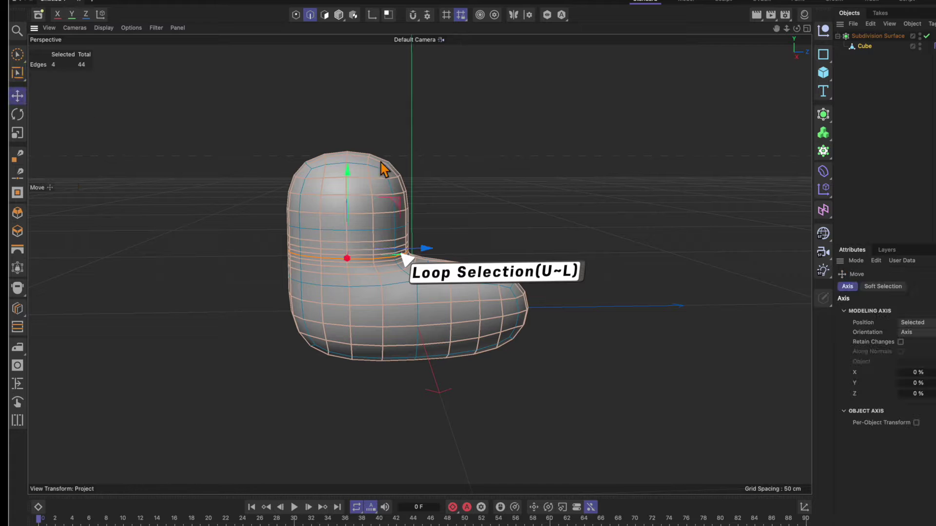
pyautogui.moveTo(344, 195); pyautogui.dragTo(352, 181)
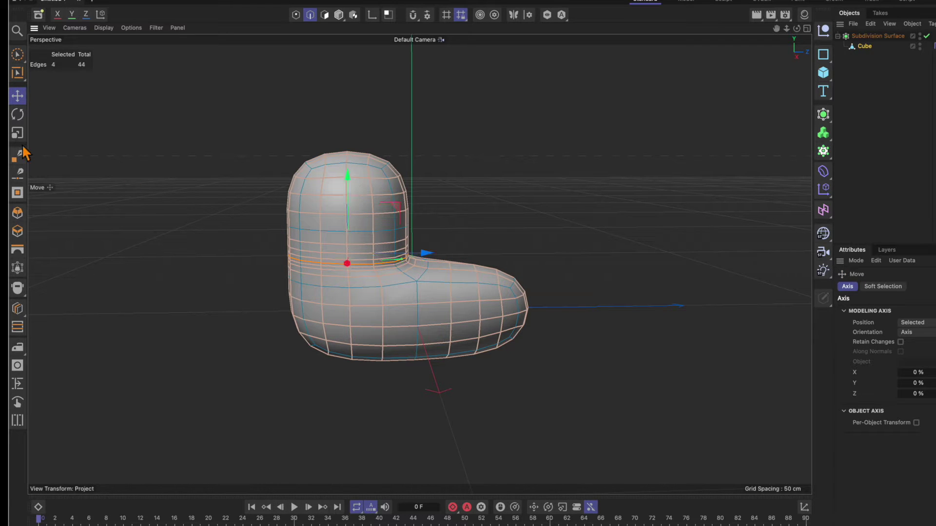
pyautogui.moveTo(585, 228); pyautogui.dragTo(608, 298)
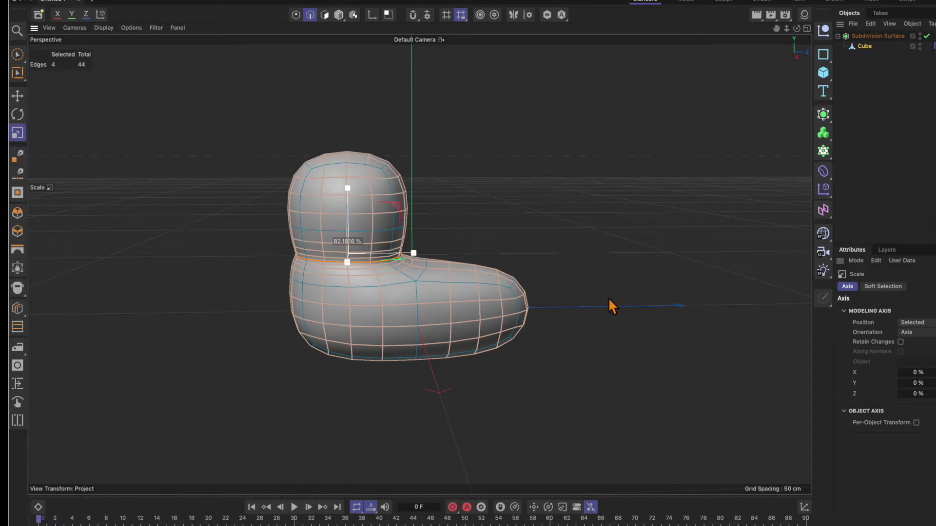
pyautogui.moveTo(618, 333); pyautogui.dragTo(626, 396)
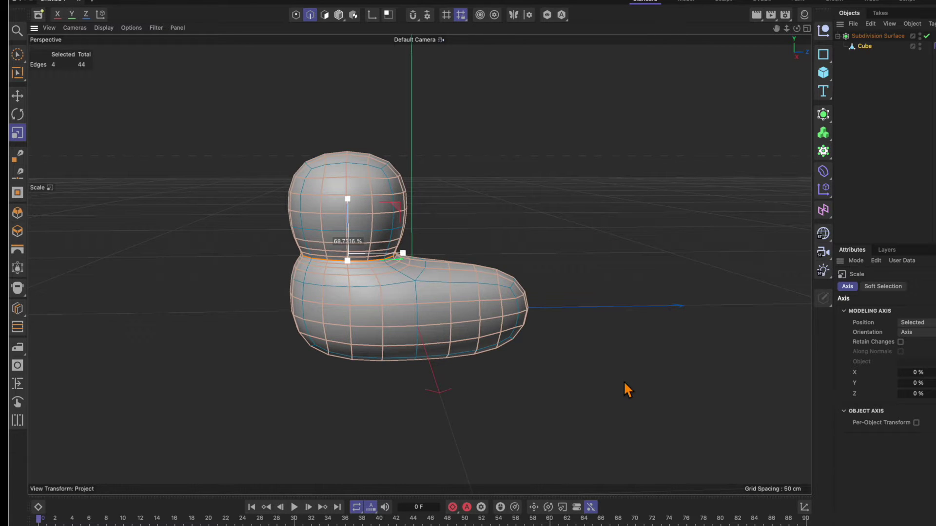
# Box-select the head edges and move them to reshape the head and body.
pyautogui.middleClick(624, 381)
pyautogui.click(83, 90)
pyautogui.moveTo(568, 295); pyautogui.dragTo(706, 365)
pyautogui.middleClick(34, 158)
pyautogui.press('e')
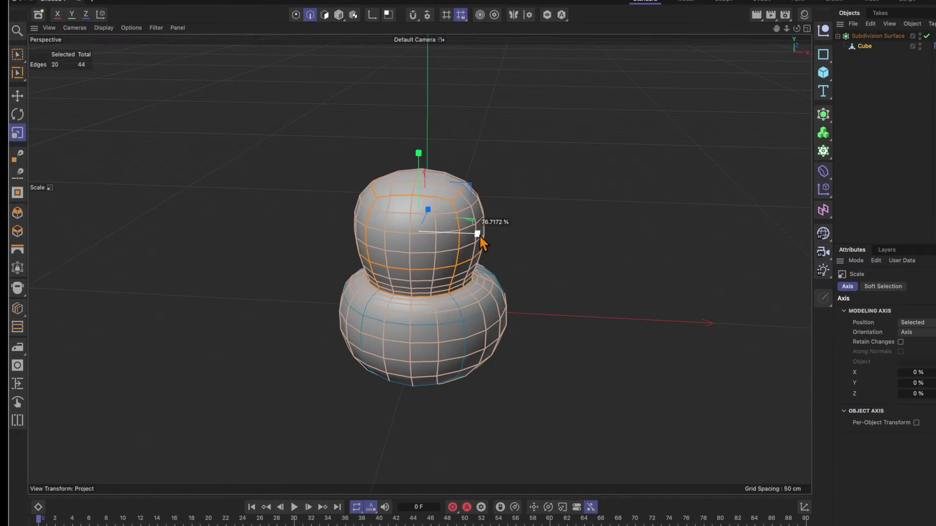
pyautogui.moveTo(495, 219); pyautogui.dragTo(351, 136)
# Push a lower-body polygon out about 13 cm along X and shrink the base loop to about 44%.
pyautogui.click(325, 15)
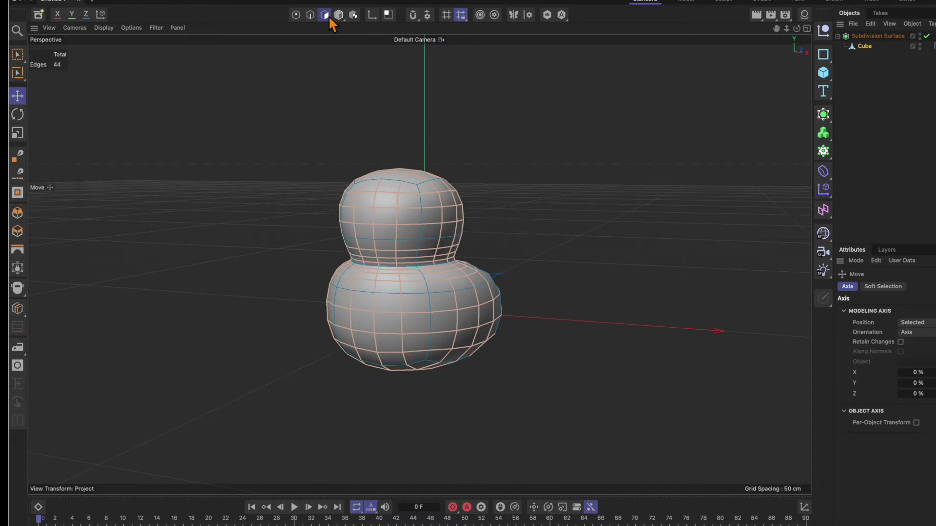
pyautogui.click(380, 290)
pyautogui.keyDown('alt'); pyautogui.moveTo(386, 318); pyautogui.dragTo(423, 314); pyautogui.keyUp('alt')
pyautogui.moveTo(424, 313); pyautogui.dragTo(473, 325)
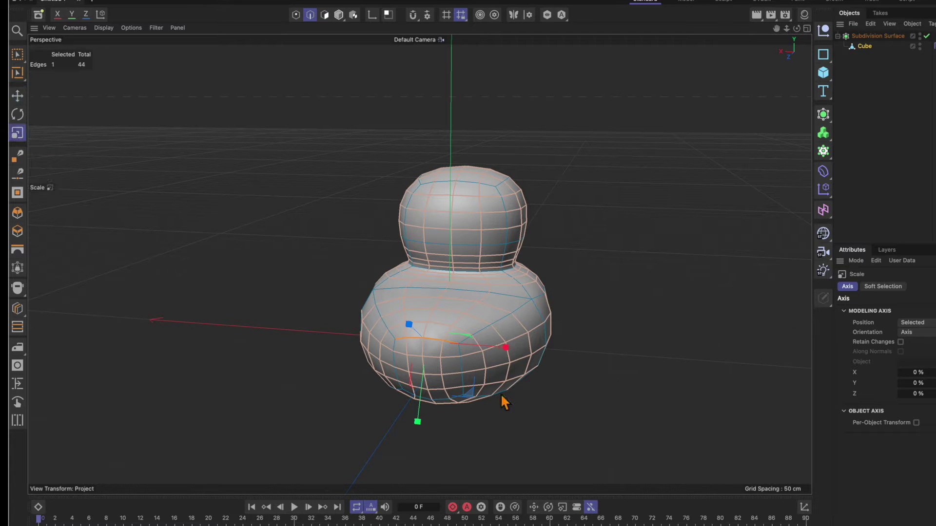
pyautogui.moveTo(504, 347); pyautogui.dragTo(462, 345)
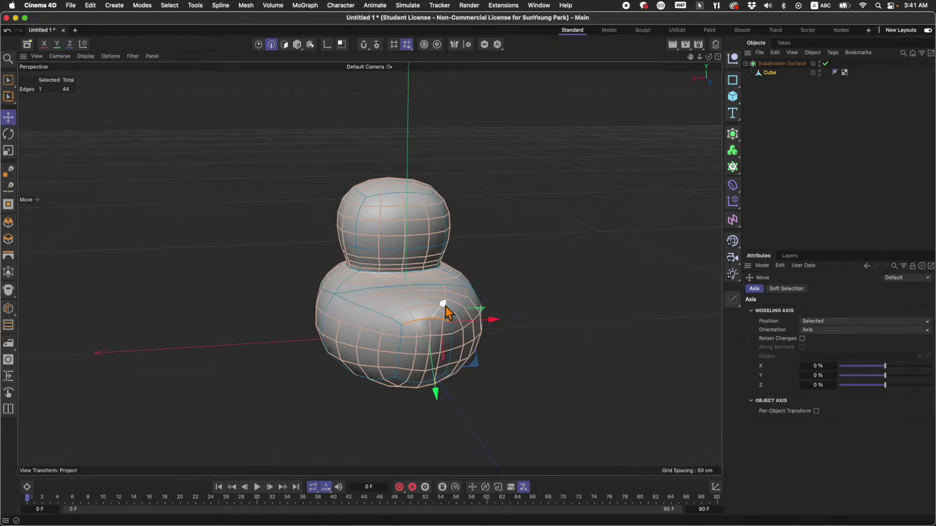
# Pull the rear of the body into an upturned tail, check it in four views, and reselect the Cube.
pyautogui.moveTo(448, 310); pyautogui.dragTo(444, 306)
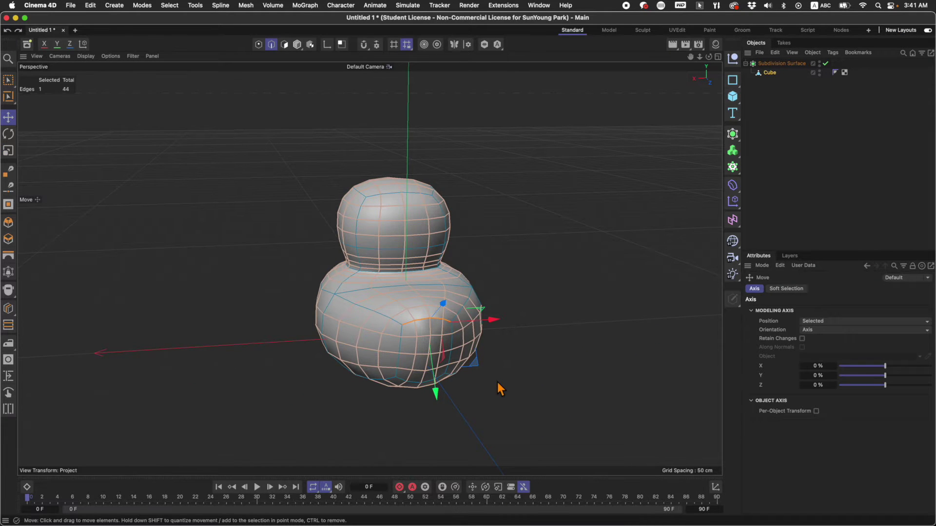
pyautogui.keyDown('alt'); pyautogui.moveTo(499, 388); pyautogui.dragTo(538, 366); pyautogui.keyUp('alt')
pyautogui.moveTo(521, 251); pyautogui.dragTo(593, 344)
pyautogui.middleClick(597, 347)
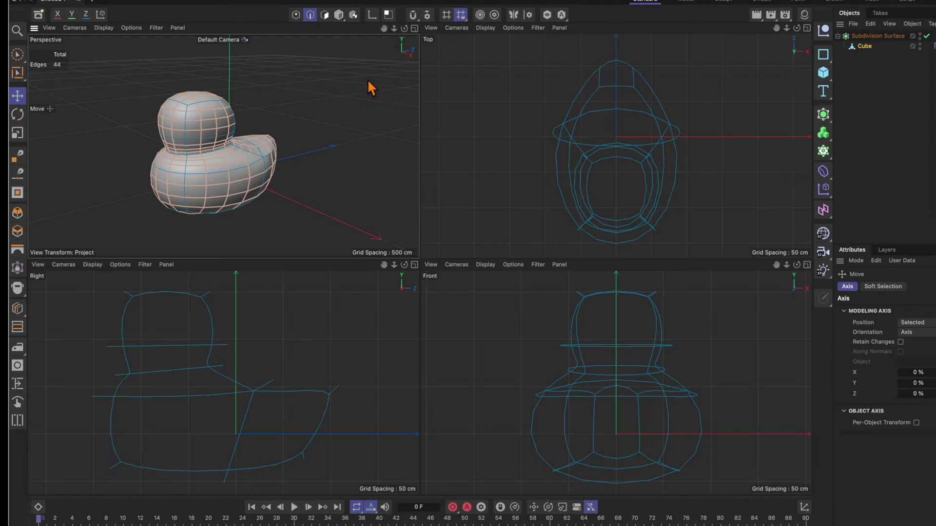
pyautogui.scroll(3, 223, 145)
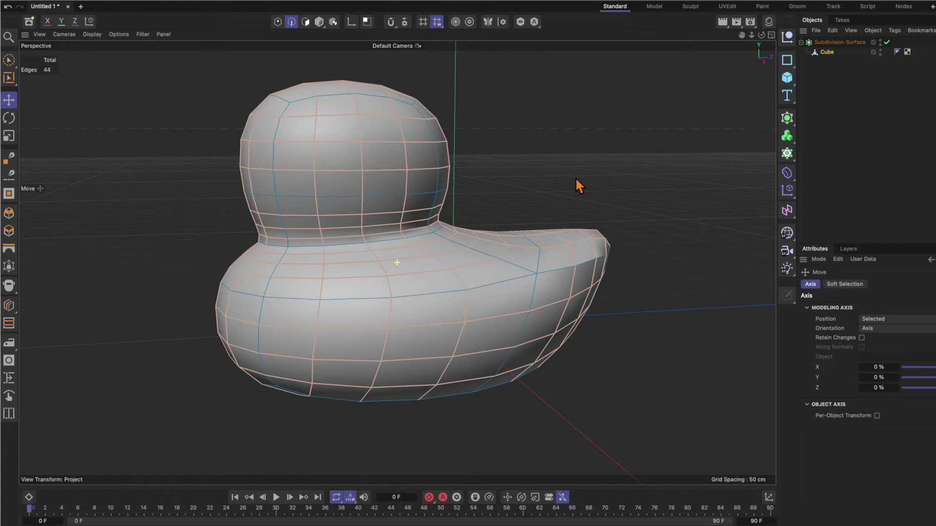
pyautogui.click(833, 54)
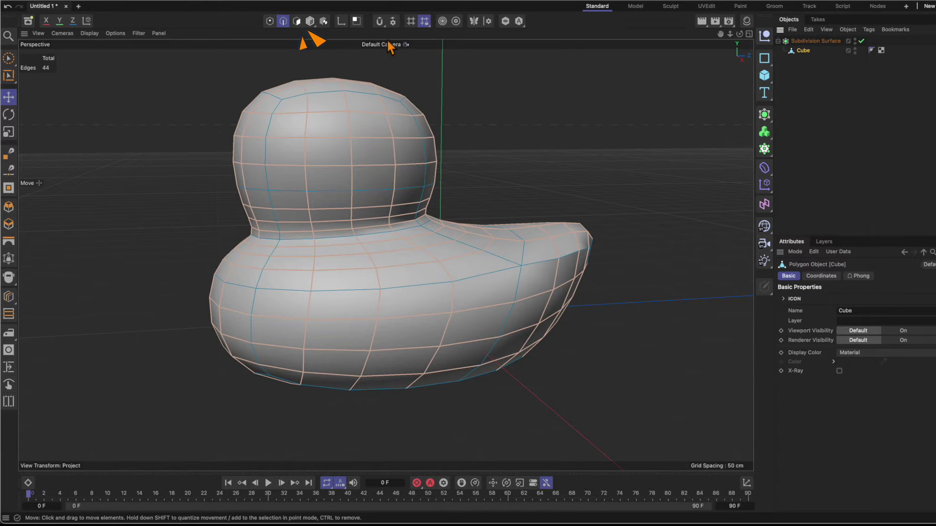
pyautogui.click(296, 21)
# Apply Subdivide with Smooth Subdivision on, raising the duck mesh from 22 to 88 polygons.
pyautogui.click(628, 185)
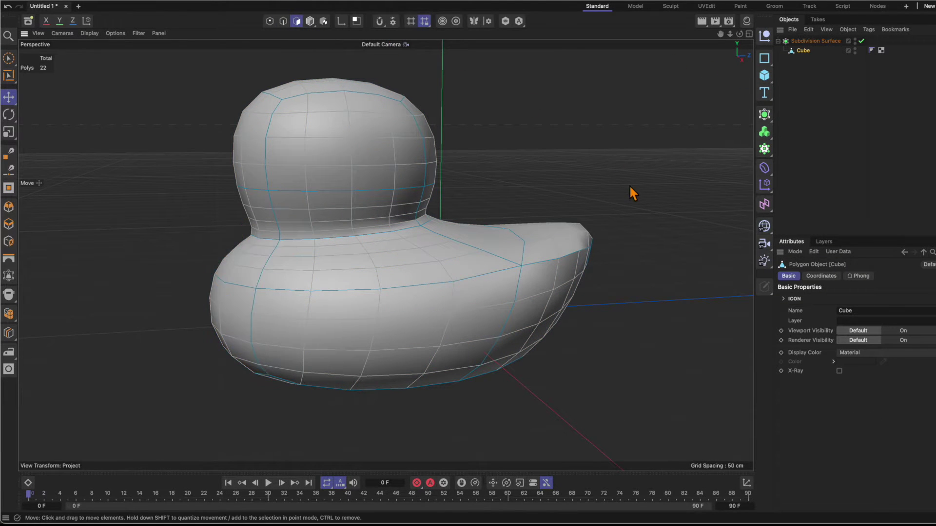
pyautogui.rightClick(630, 187)
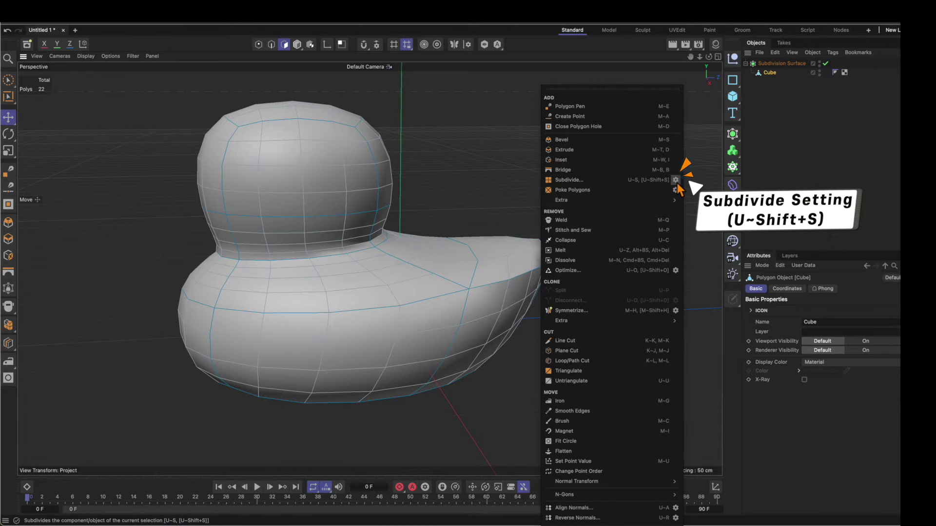
pyautogui.click(676, 181)
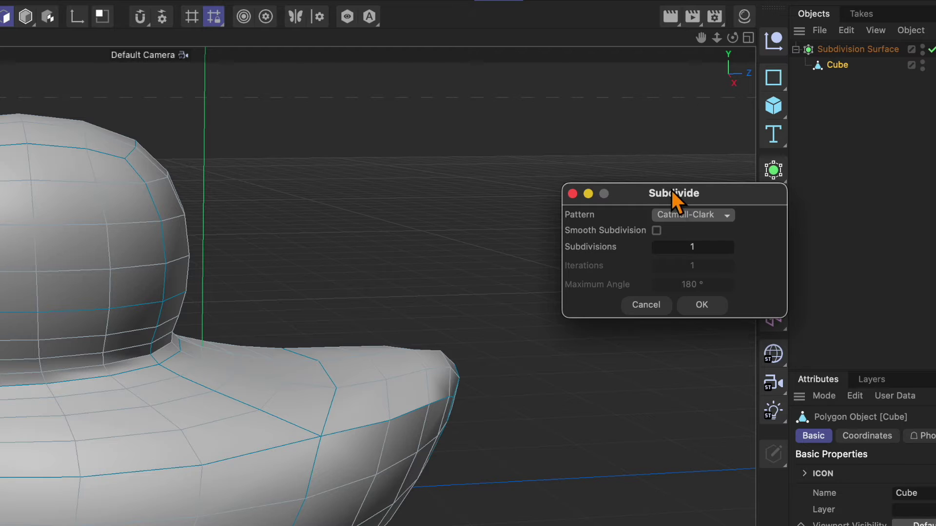
pyautogui.moveTo(671, 190); pyautogui.dragTo(513, 180)
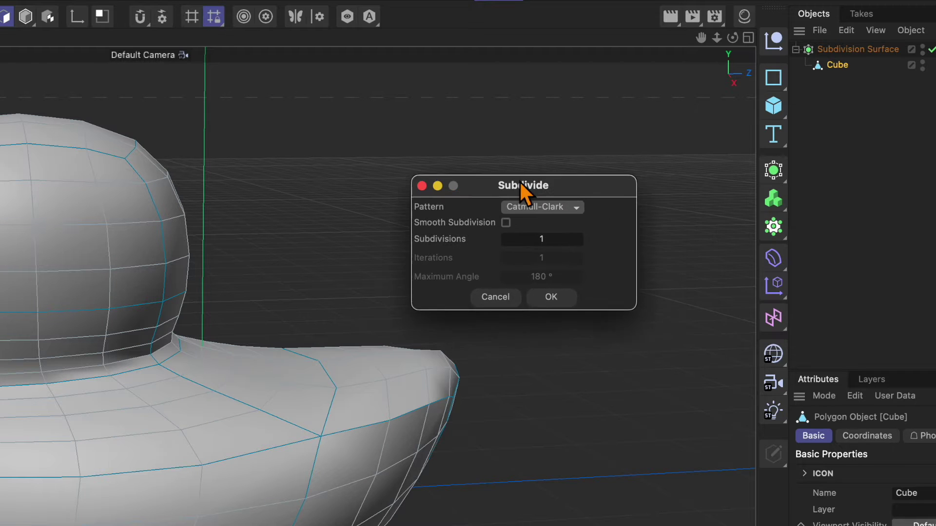
pyautogui.click(499, 220)
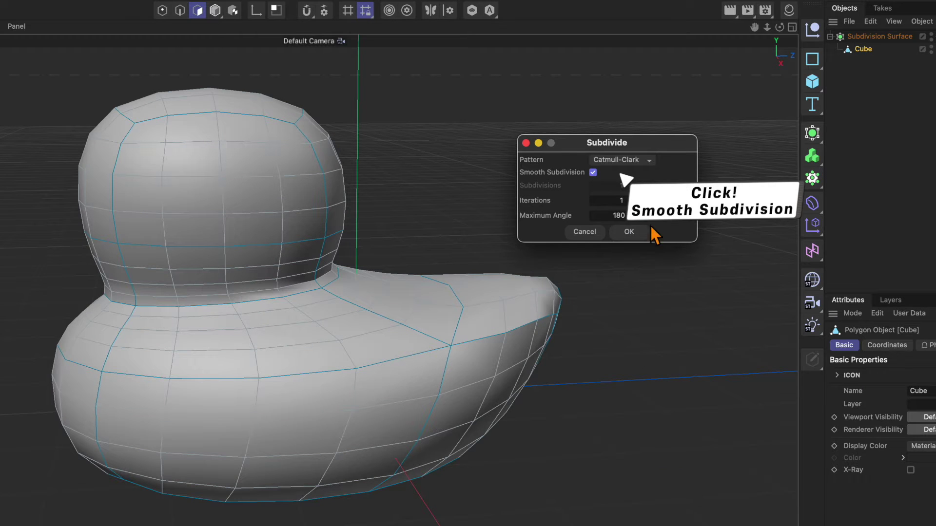
pyautogui.click(638, 235)
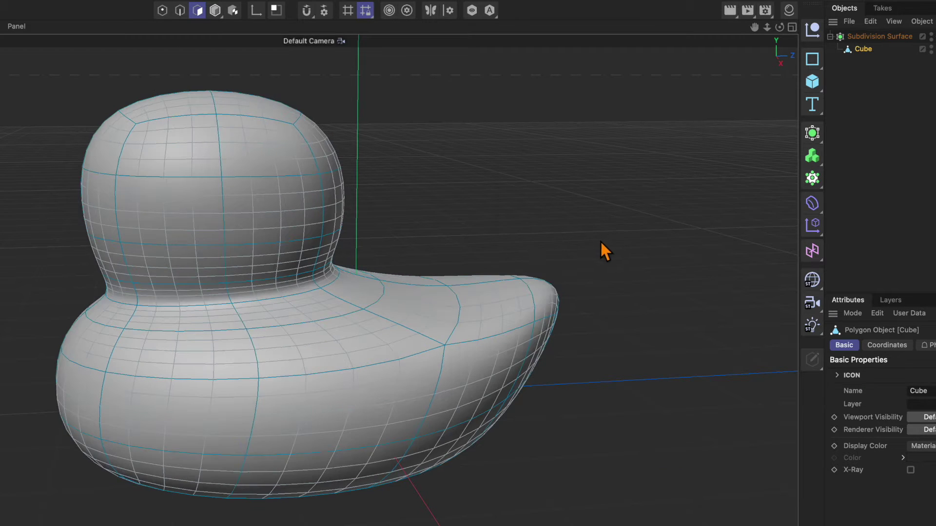
# Add a loop cut around the lower body and paint-select a patch on the duck's side.
pyautogui.press('l')
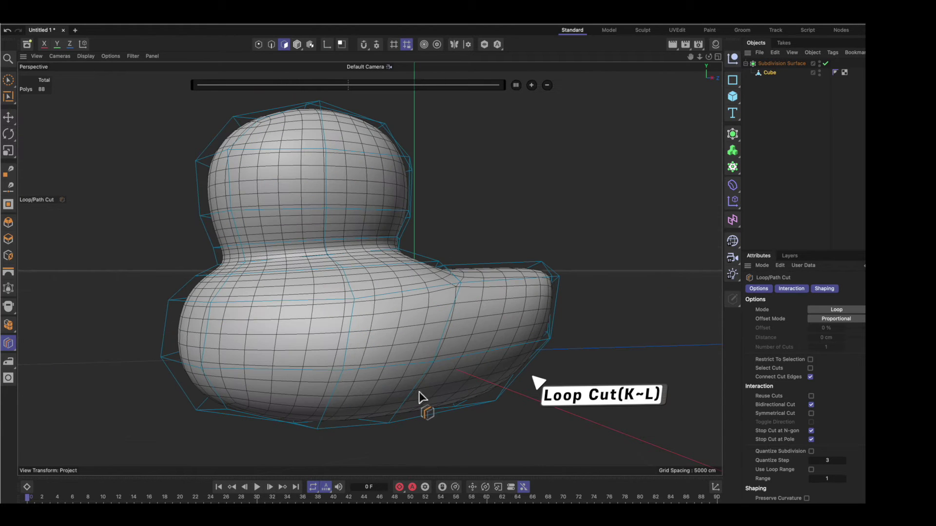
pyautogui.click(411, 400)
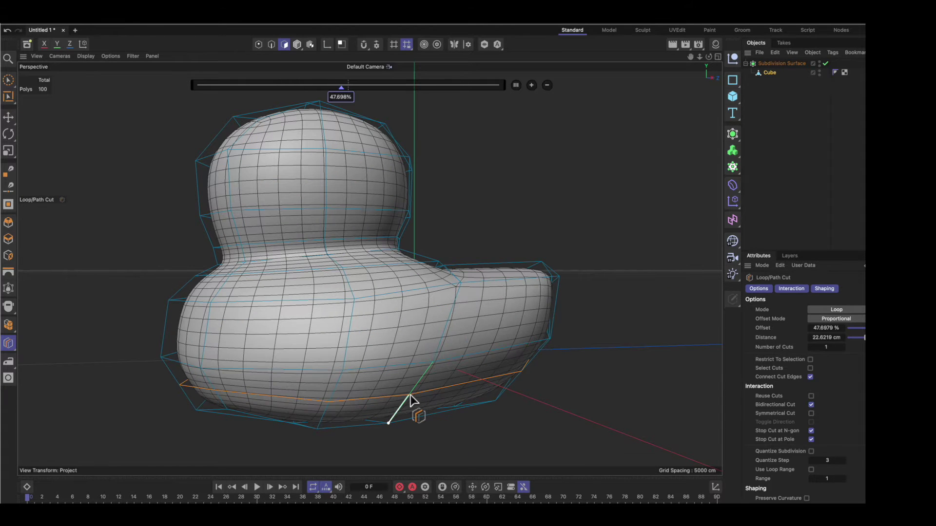
pyautogui.press('9')
pyautogui.moveTo(322, 331); pyautogui.dragTo(250, 339)
pyautogui.click(250, 339)
pyautogui.keyDown('shift'); pyautogui.click(382, 375); pyautogui.keyUp('shift')
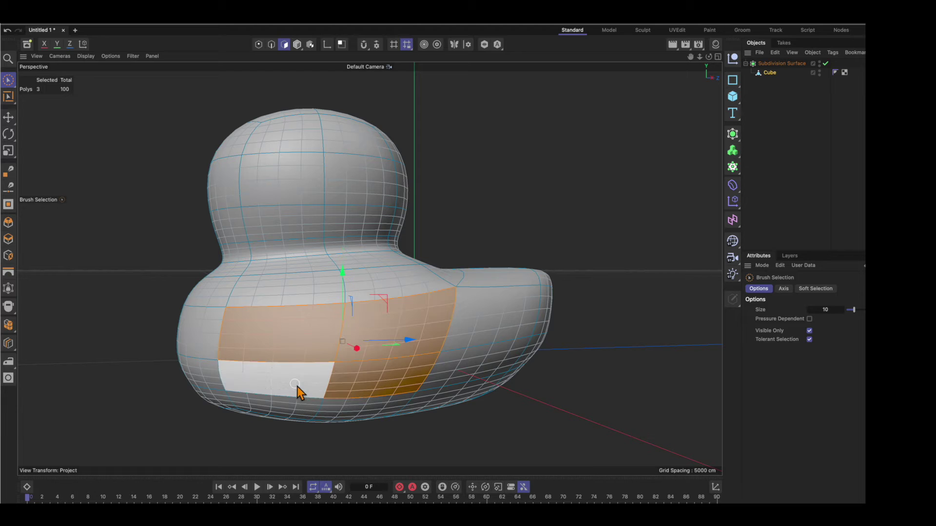
pyautogui.keyDown('shift'); pyautogui.click(296, 390); pyautogui.keyUp('shift')
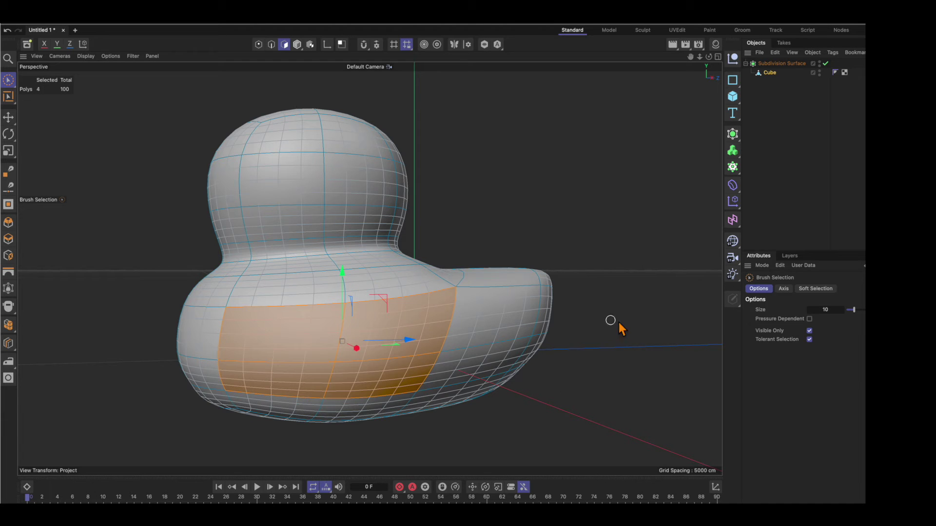
# Inset and extrude the side patch into a wing, then slightly scale its edge strip.
pyautogui.click(8, 255)
pyautogui.press('d')
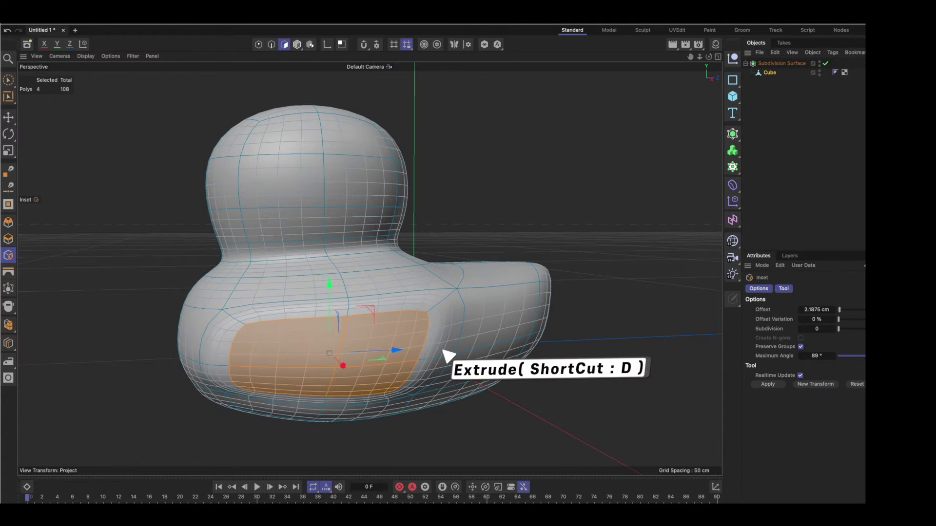
pyautogui.moveTo(448, 356)
pyautogui.keyDown('alt'); pyautogui.mouseDown()
pyautogui.moveTo(509, 261)
pyautogui.moveTo(476, 345)
pyautogui.mouseUp(); pyautogui.keyUp('alt')
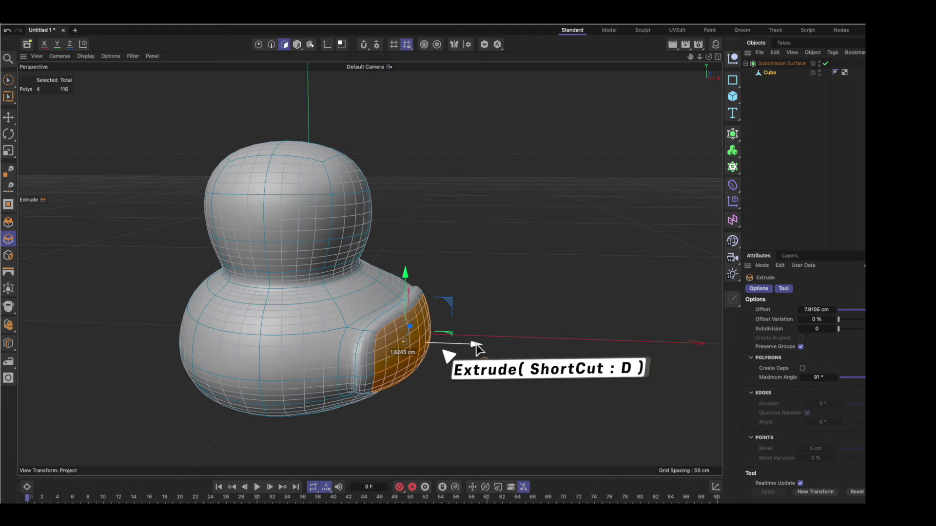
pyautogui.click(14, 82)
pyautogui.moveTo(293, 292)
pyautogui.keyDown('alt'); pyautogui.mouseDown()
pyautogui.moveTo(349, 313)
pyautogui.moveTo(330, 356)
pyautogui.moveTo(273, 336)
pyautogui.mouseUp(); pyautogui.keyUp('alt')
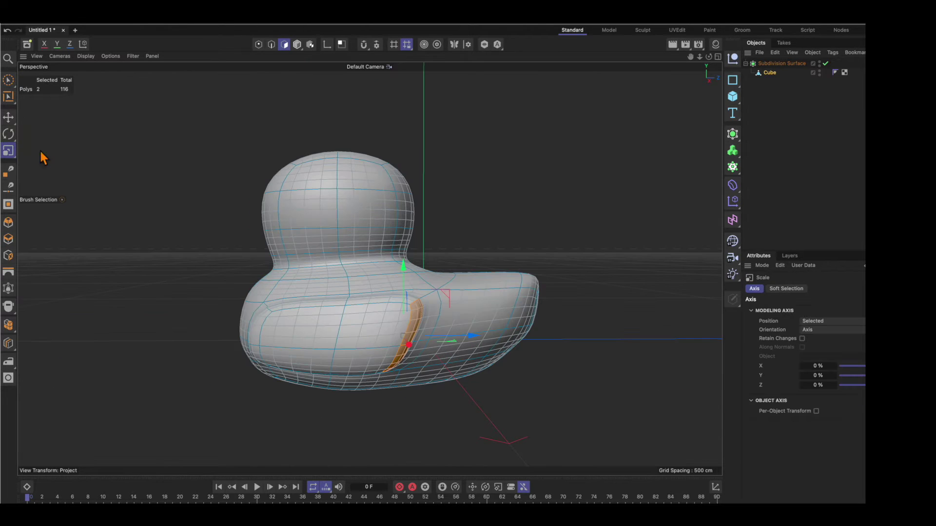
pyautogui.press('t')
pyautogui.moveTo(605, 286)
pyautogui.keyDown('alt'); pyautogui.mouseDown()
pyautogui.moveTo(628, 297)
pyautogui.moveTo(572, 269)
pyautogui.moveTo(274, 271)
pyautogui.mouseUp(); pyautogui.keyUp('alt')
pyautogui.press('e')
# Select the edge between neck and wing, switch to world axes, and move it about 7.8 cm along Z.
pyautogui.click(272, 44)
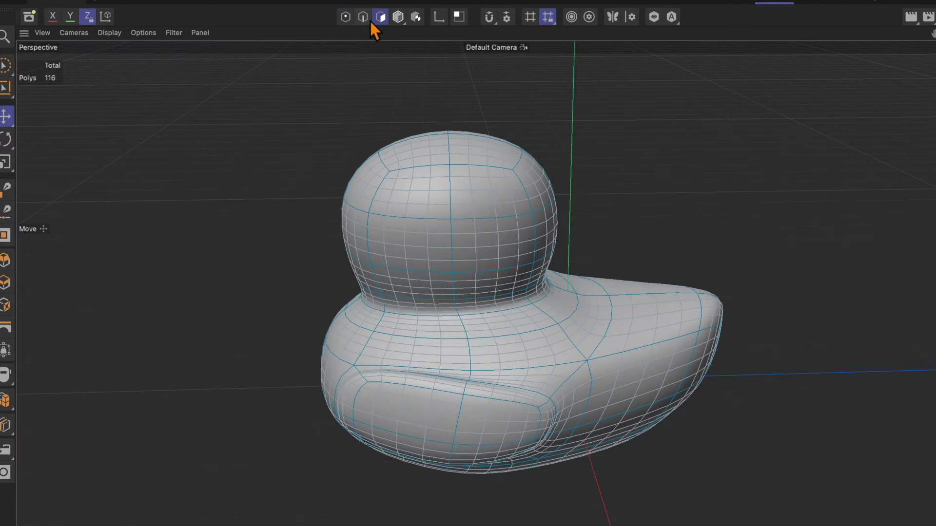
pyautogui.moveTo(470, 397)
pyautogui.keyDown('alt'); pyautogui.mouseDown()
pyautogui.moveTo(790, 303)
pyautogui.moveTo(459, 344)
pyautogui.mouseUp(); pyautogui.keyUp('alt')
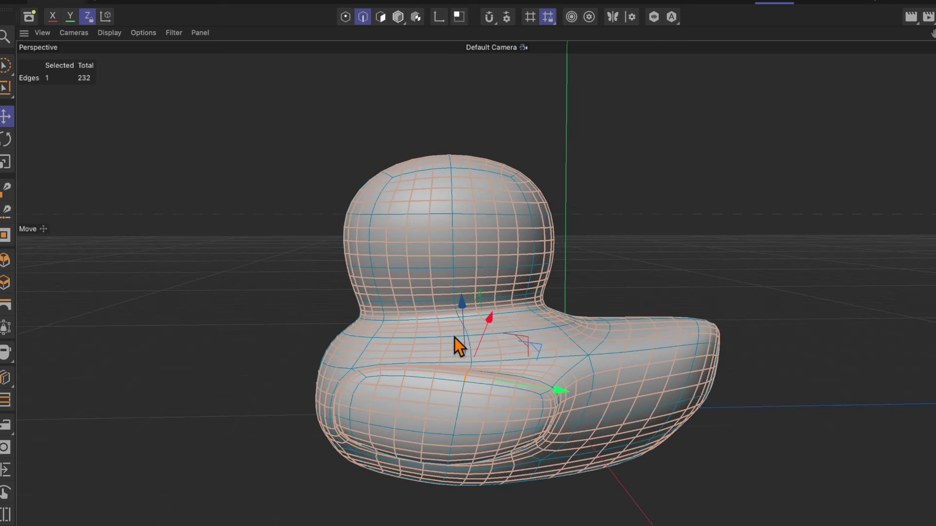
pyautogui.press('u')
pyautogui.hotkey('shift', 's')
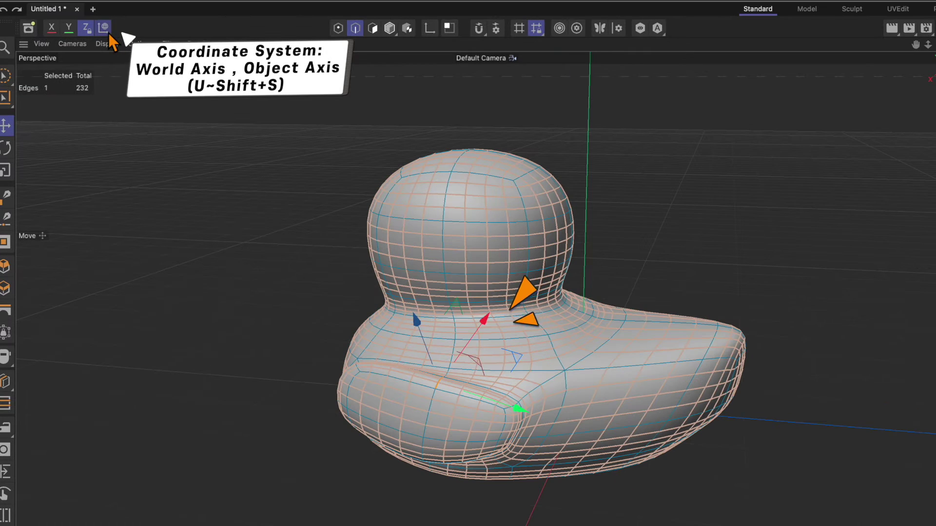
pyautogui.click(109, 31)
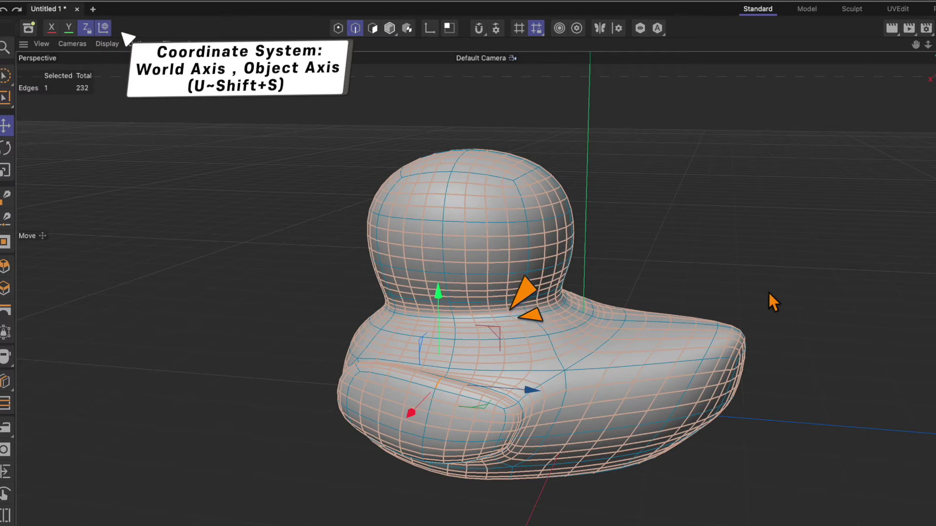
pyautogui.keyDown('alt'); pyautogui.moveTo(769, 294); pyautogui.dragTo(761, 282); pyautogui.keyUp('alt')
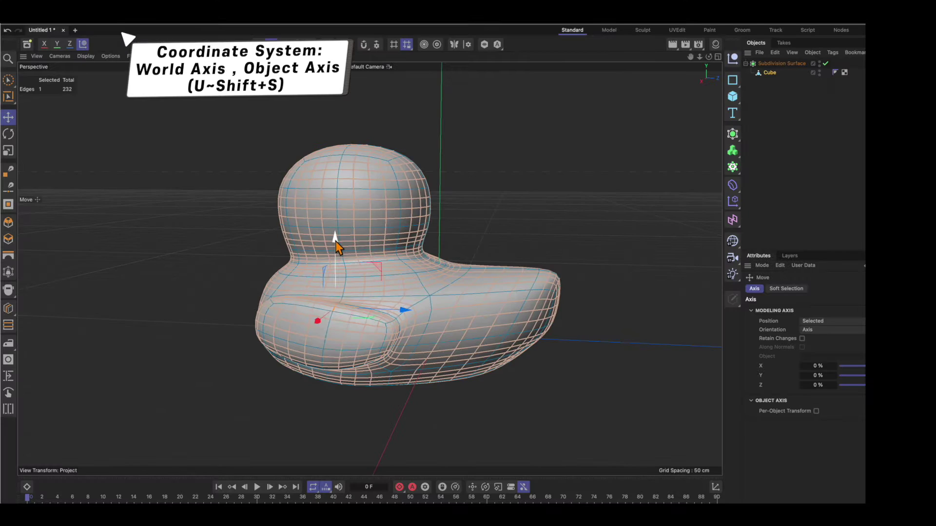
pyautogui.moveTo(335, 245)
pyautogui.keyDown('alt'); pyautogui.mouseDown()
pyautogui.moveTo(355, 282)
pyautogui.moveTo(543, 307)
pyautogui.moveTo(375, 305)
pyautogui.moveTo(409, 248)
pyautogui.mouseUp(); pyautogui.keyUp('alt')
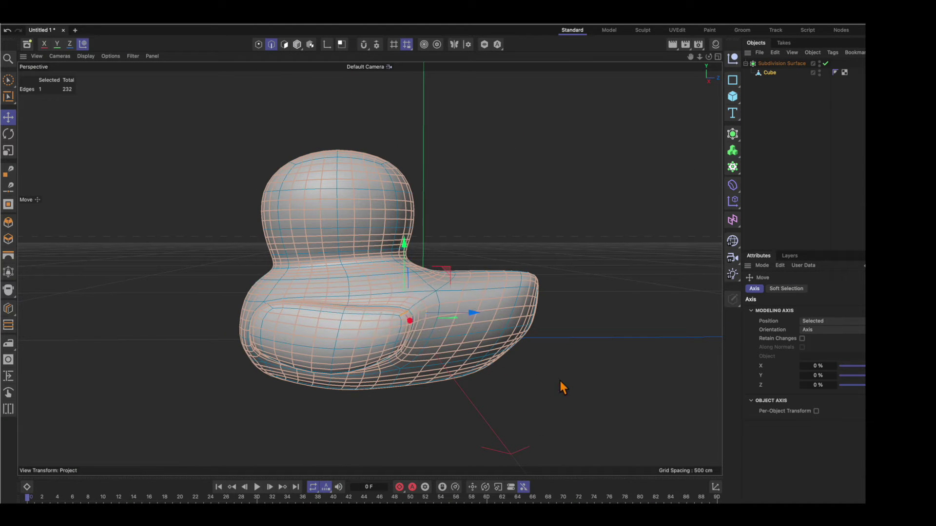
pyautogui.moveTo(560, 386)
pyautogui.keyDown('alt'); pyautogui.mouseDown()
pyautogui.moveTo(501, 317)
pyautogui.moveTo(437, 319)
pyautogui.mouseUp(); pyautogui.keyUp('alt')
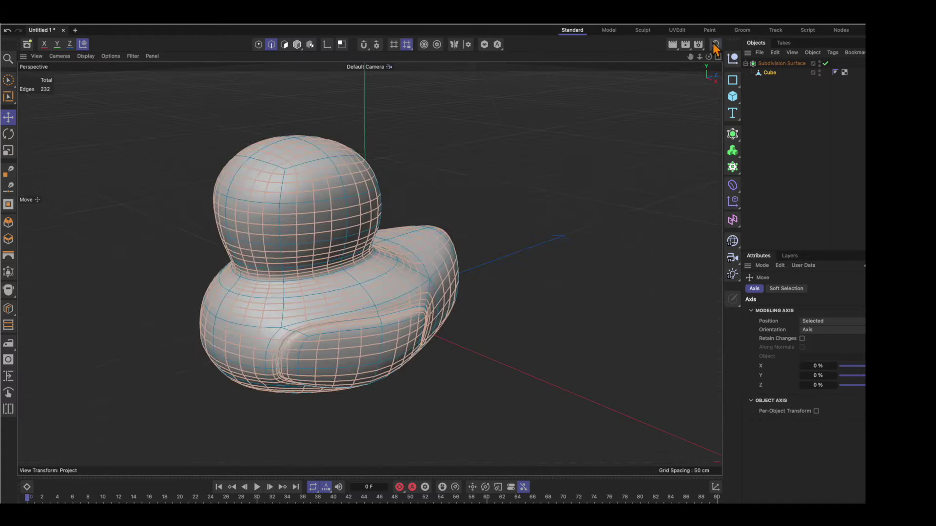
# Create a new orange material, Mat, and apply it to the whole duck.
pyautogui.click(715, 45)
pyautogui.doubleClick(604, 109)
pyautogui.click(760, 159)
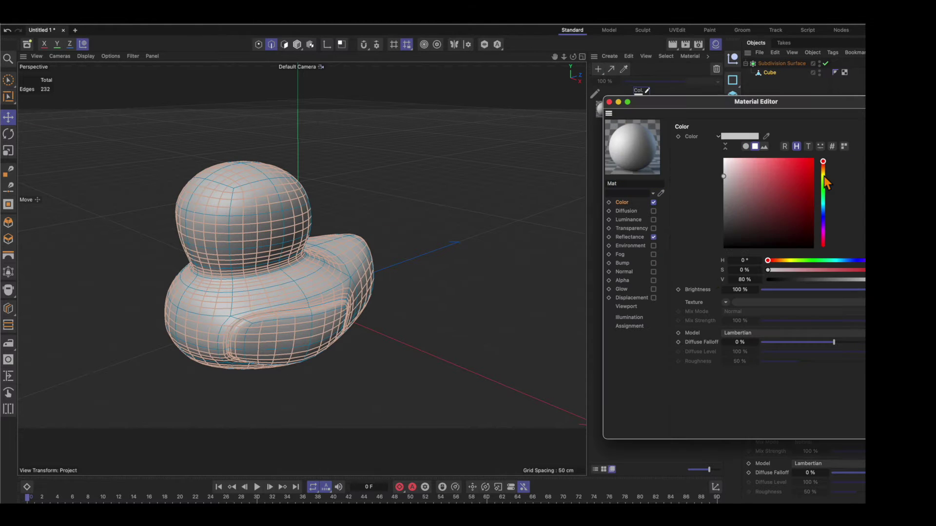
pyautogui.click(804, 165)
pyautogui.moveTo(604, 109); pyautogui.dragTo(317, 268)
# Select the ring of polygons around the duck's neck and scale it inward.
pyautogui.press('Return')
pyautogui.click(268, 283)
pyautogui.moveTo(494, 293)
pyautogui.keyDown('alt'); pyautogui.mouseDown()
pyautogui.moveTo(268, 282)
pyautogui.moveTo(296, 236)
pyautogui.moveTo(297, 251)
pyautogui.mouseUp(); pyautogui.keyUp('alt')
pyautogui.click(268, 265)
pyautogui.press('t')
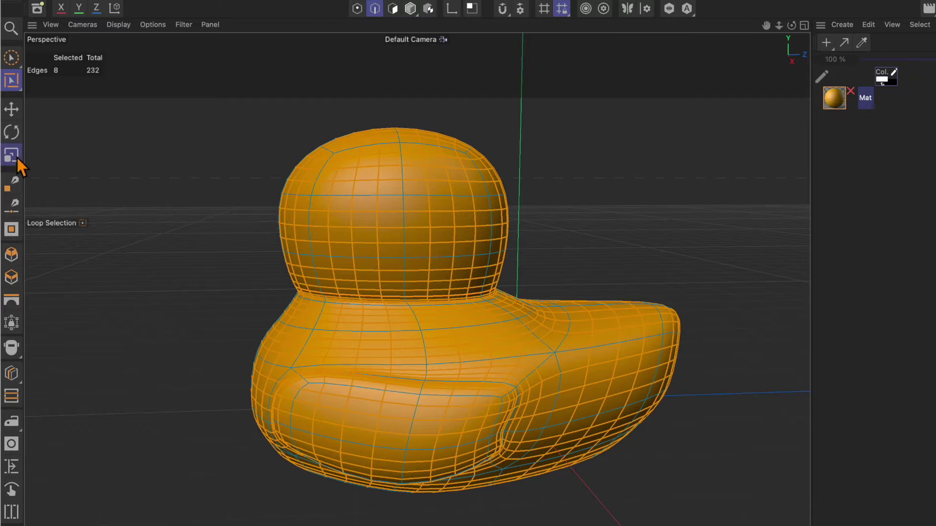
pyautogui.click(8, 150)
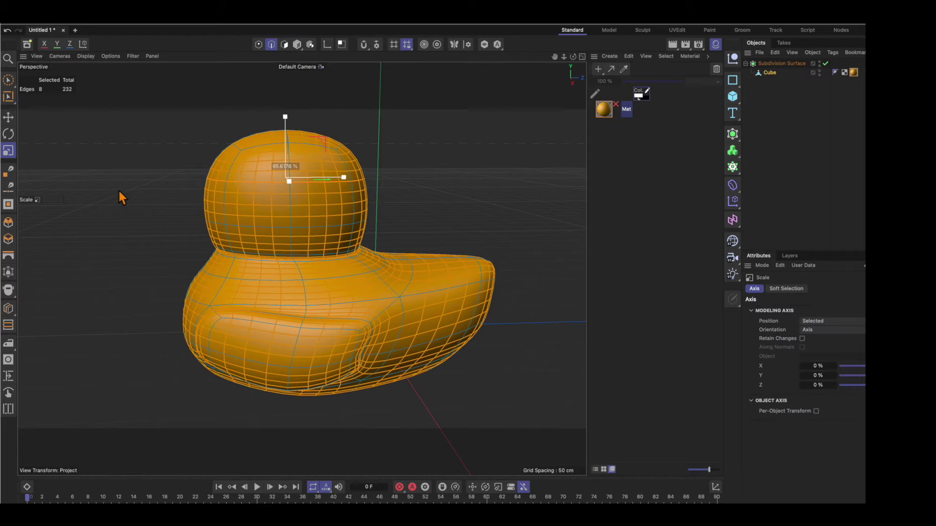
# Select a point on the duck's wing side and move it about 8.5 cm along X.
pyautogui.click(118, 189)
pyautogui.moveTo(118, 188)
pyautogui.keyDown('alt'); pyautogui.mouseDown()
pyautogui.moveTo(495, 346)
pyautogui.moveTo(491, 329)
pyautogui.mouseUp(); pyautogui.keyUp('alt')
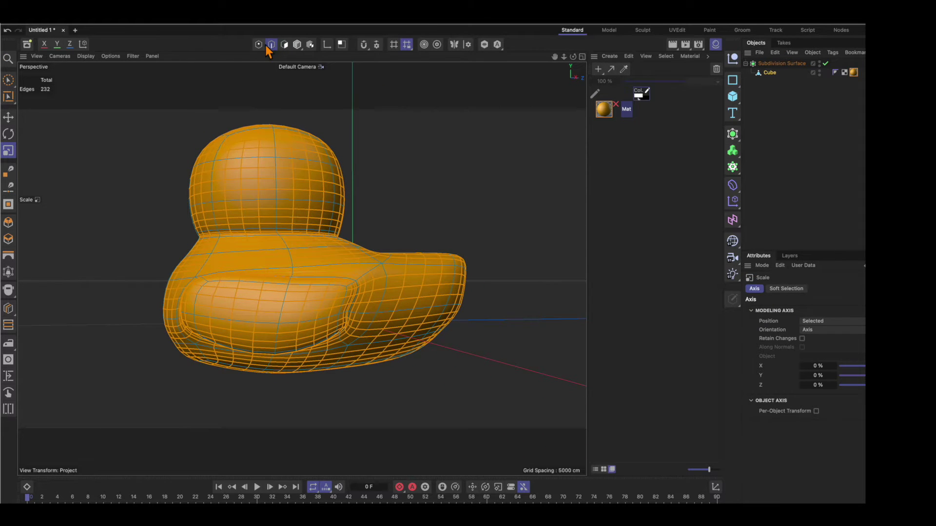
pyautogui.click(258, 44)
pyautogui.click(342, 315)
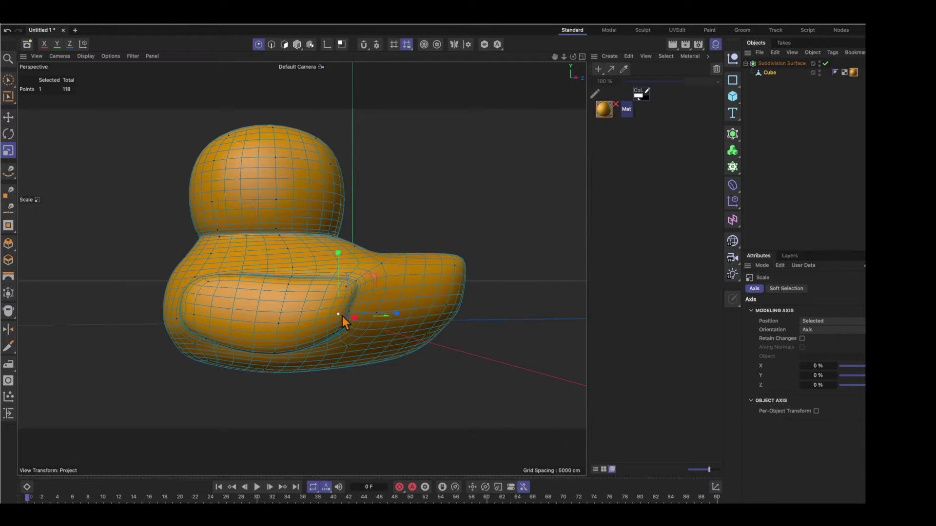
pyautogui.press('e')
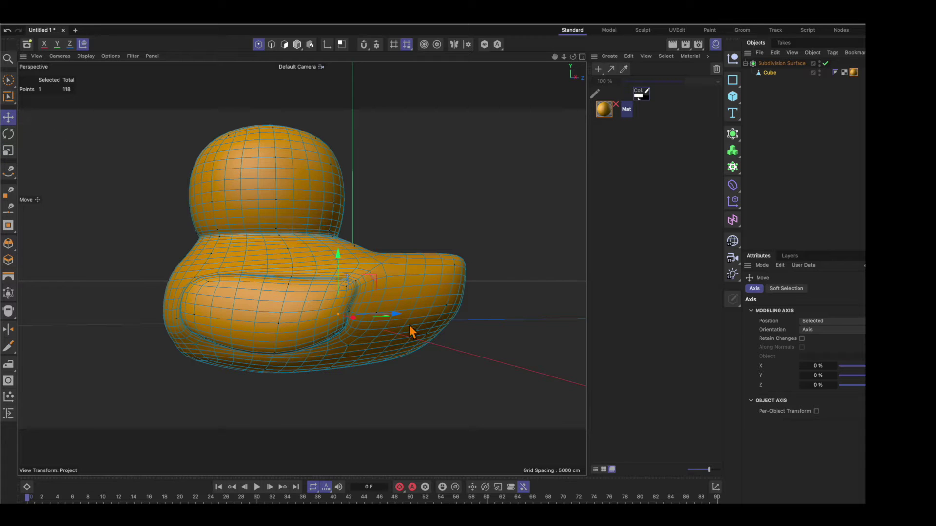
pyautogui.moveTo(393, 317); pyautogui.dragTo(381, 317)
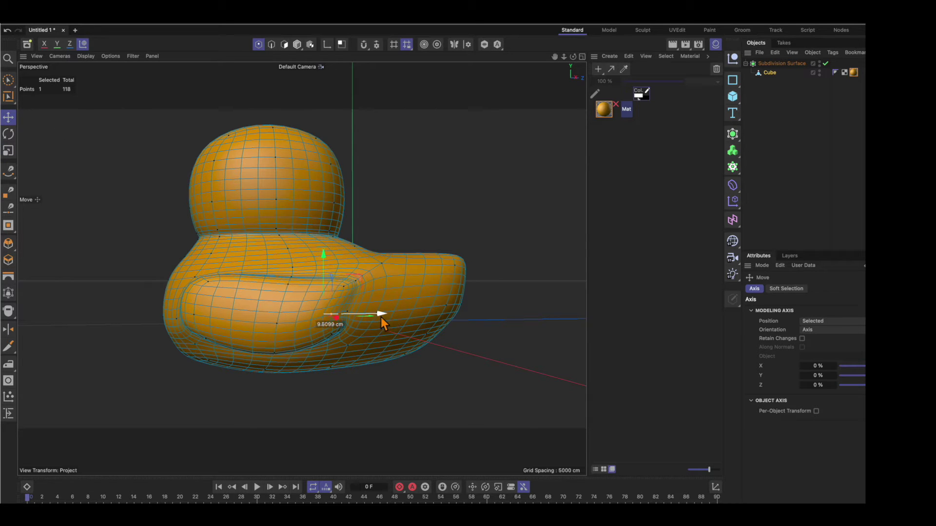
pyautogui.hotkey('ctrl', 'z')
pyautogui.moveTo(347, 313); pyautogui.dragTo(395, 314)
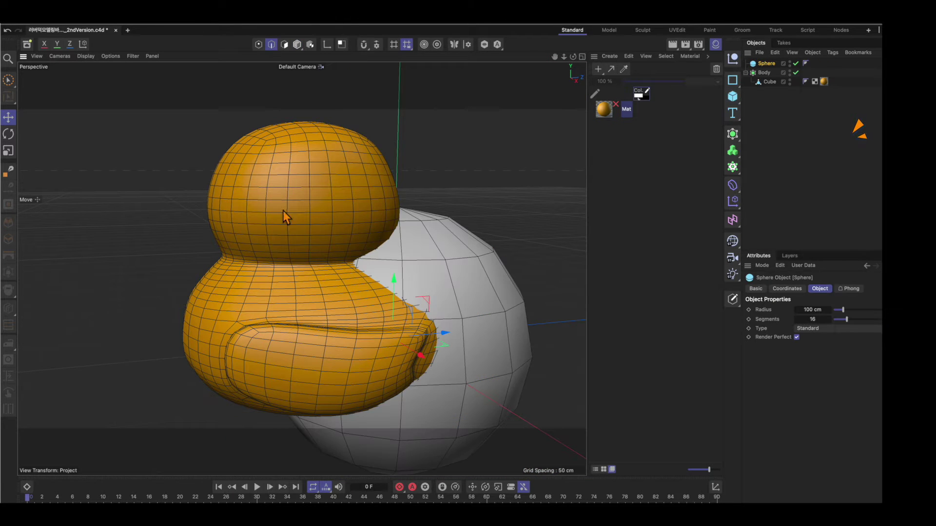
# Shrink the sphere and move it up onto the side of the duck's head.
pyautogui.press('t')
pyautogui.middleClick(80, 195)
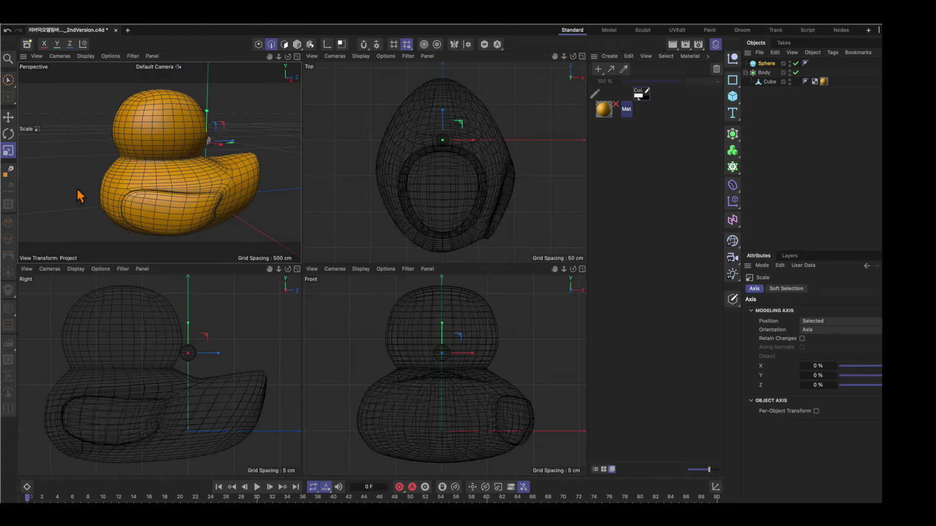
pyautogui.press('e')
pyautogui.moveTo(219, 360); pyautogui.dragTo(93, 336)
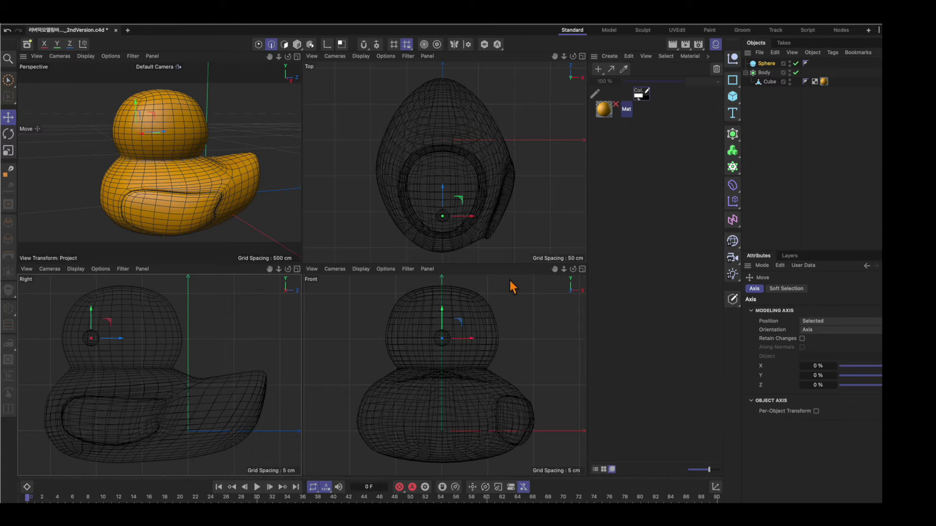
pyautogui.moveTo(469, 216); pyautogui.dragTo(510, 222)
# Rotate the eye sphere about 35.7 degrees so it faces outward.
pyautogui.middleClick(294, 150)
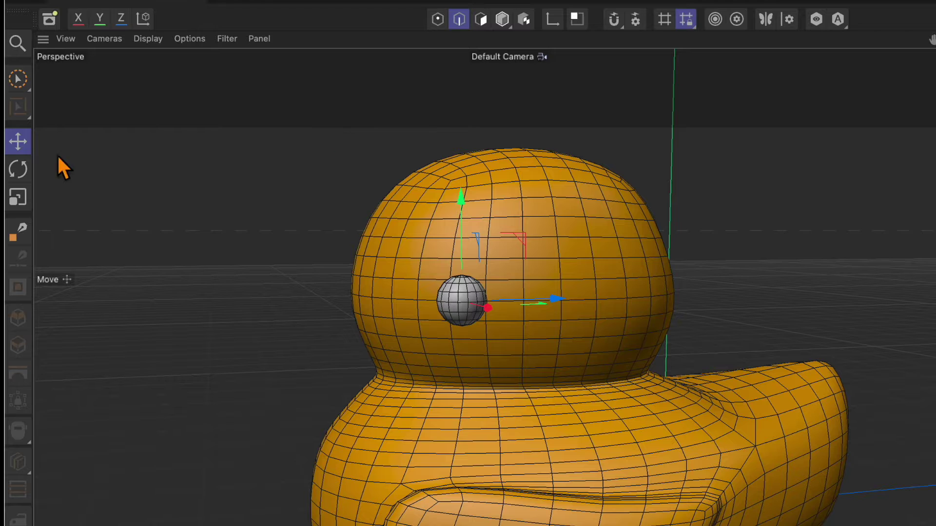
pyautogui.press('r')
pyautogui.moveTo(478, 266); pyautogui.dragTo(481, 384)
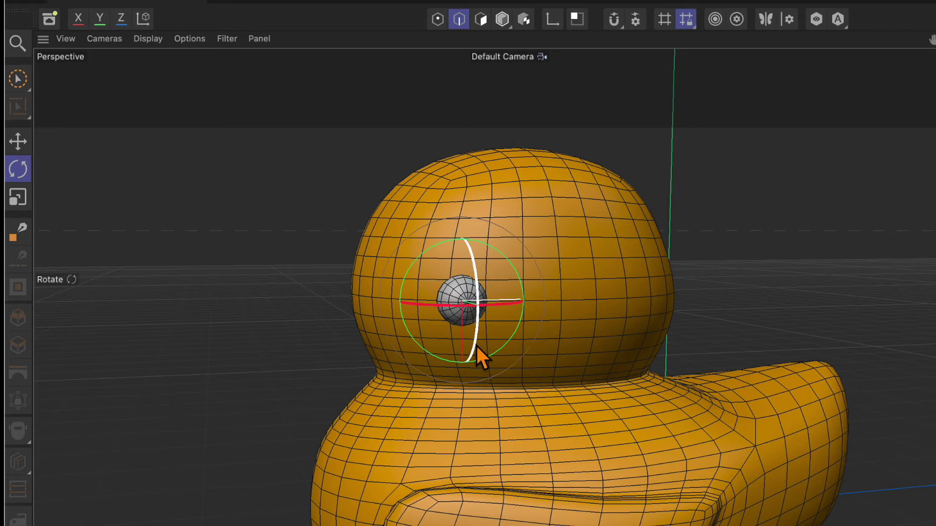
pyautogui.moveTo(507, 321); pyautogui.dragTo(480, 321)
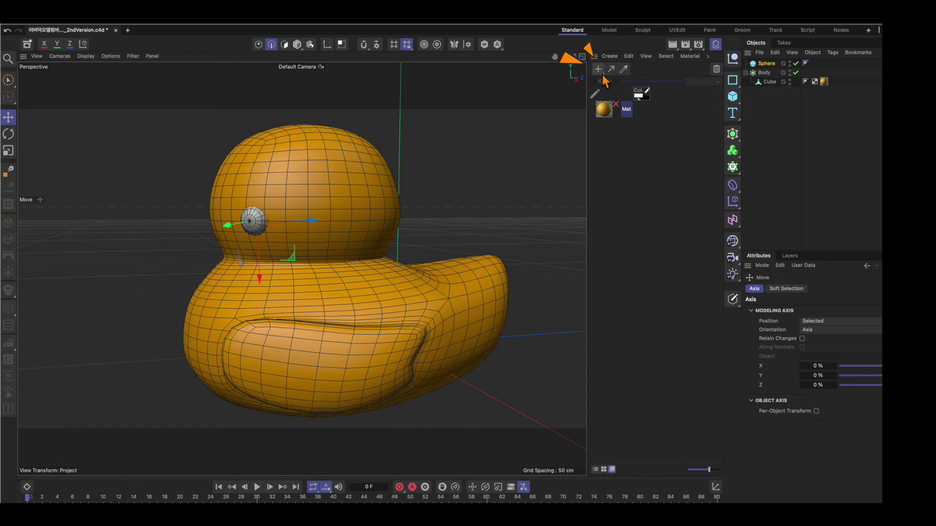
# Create a near-black material, Mat.1, and apply it to the eye sphere.
pyautogui.click(598, 69)
pyautogui.doubleClick(603, 124)
pyautogui.click(812, 248)
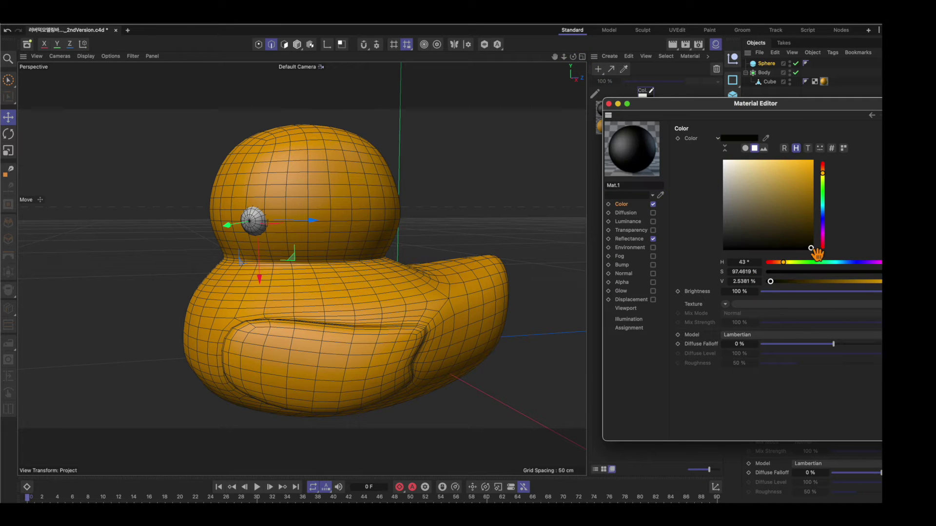
pyautogui.click(608, 103)
pyautogui.moveTo(605, 110); pyautogui.dragTo(253, 223)
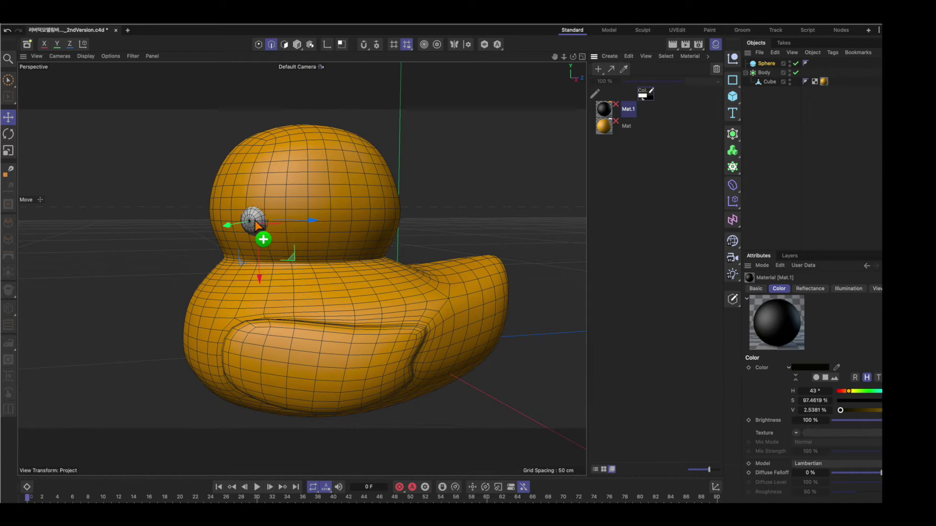
# Isolate the eye sphere and raise its segments from 26 to 39.
pyautogui.press('r')
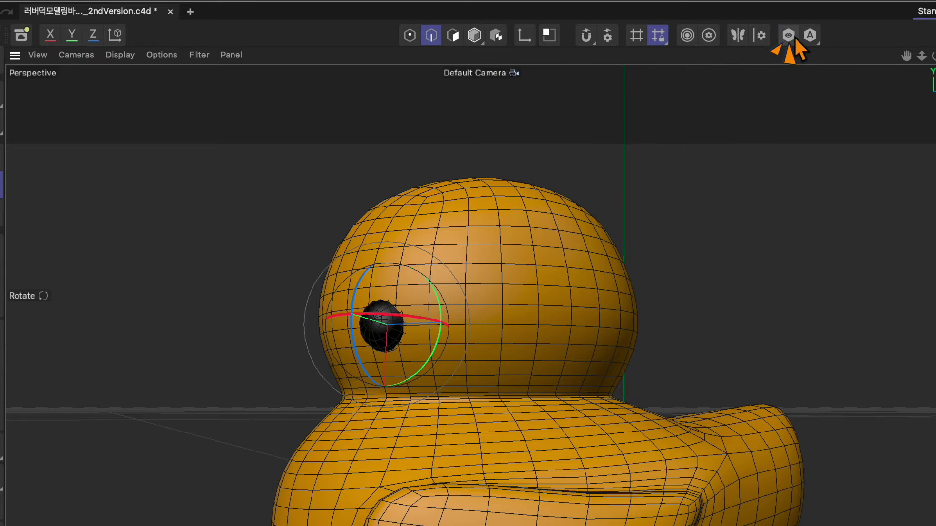
pyautogui.click(788, 35)
pyautogui.keyDown('alt'); pyautogui.moveTo(539, 441); pyautogui.dragTo(670, 470); pyautogui.keyUp('alt')
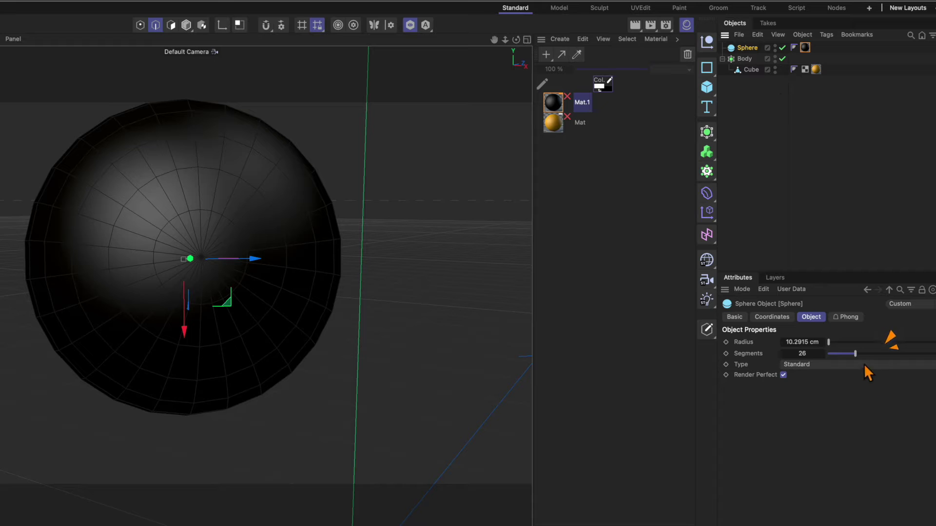
pyautogui.moveTo(860, 357); pyautogui.dragTo(875, 357)
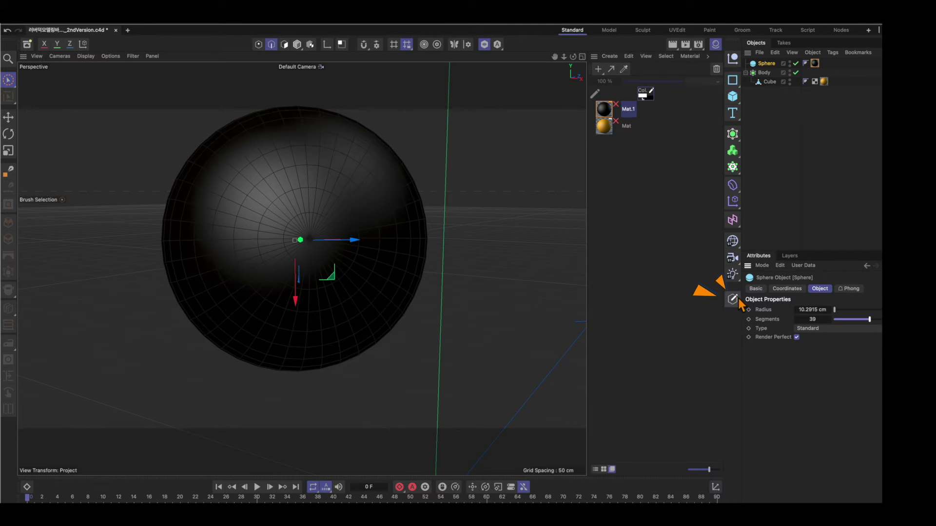
# Make the sphere editable and loop-select the polygon rings of its front cap.
pyautogui.click(737, 300)
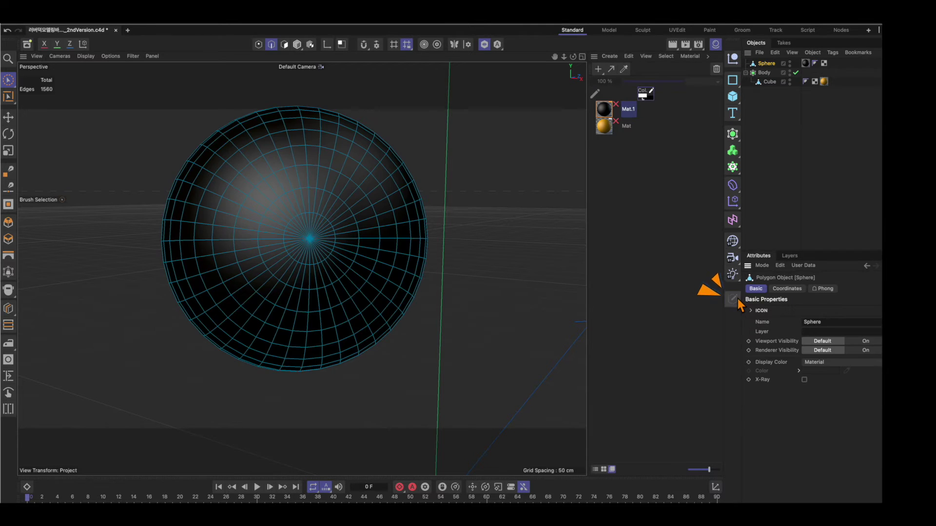
pyautogui.press('u')
pyautogui.press('l')
pyautogui.moveTo(310, 239)
pyautogui.mouseDown()
pyautogui.moveTo(173, 355)
pyautogui.moveTo(243, 355)
pyautogui.moveTo(248, 345)
pyautogui.moveTo(252, 352)
pyautogui.mouseUp()
pyautogui.keyDown('shift'); pyautogui.click(154, 236); pyautogui.keyUp('shift')
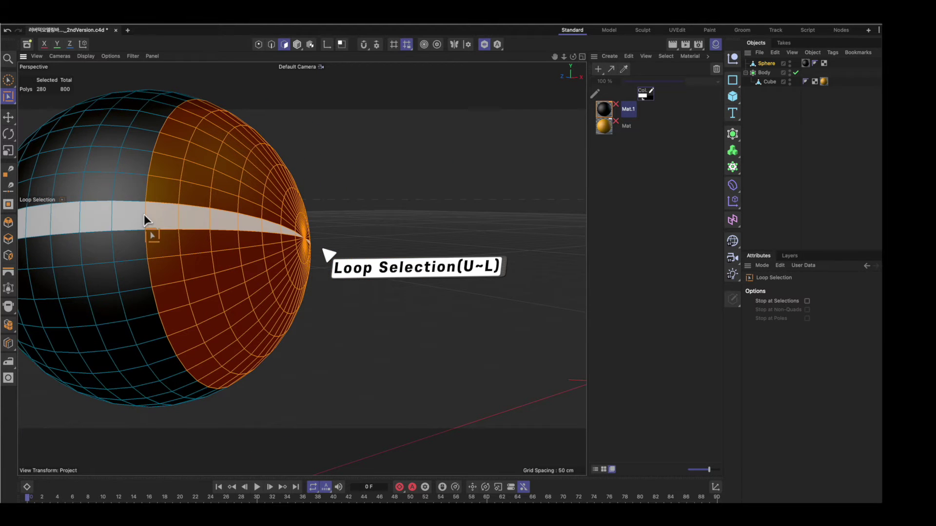
# Scale the front cap flat into a disc and duplicate the eye as eye.1.
pyautogui.click(13, 153)
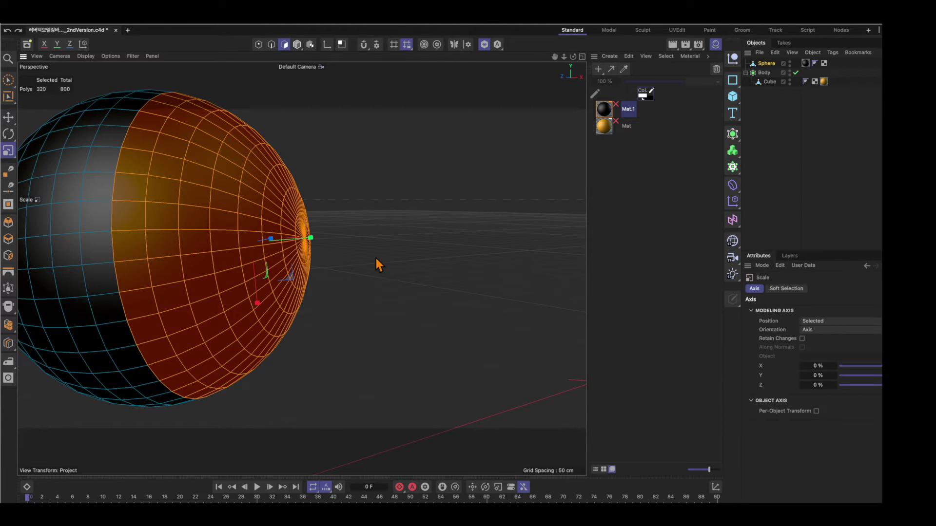
pyautogui.click(483, 44)
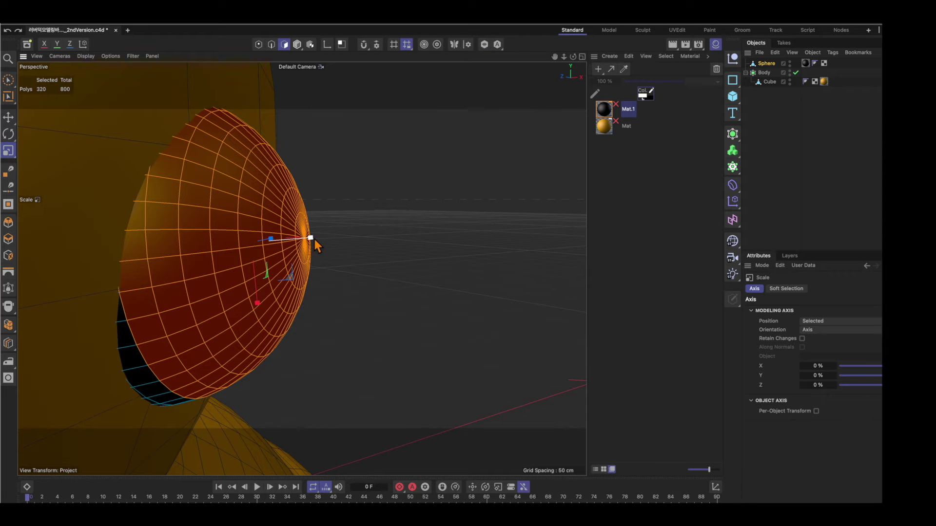
pyautogui.moveTo(311, 239)
pyautogui.mouseDown()
pyautogui.moveTo(279, 251)
pyautogui.moveTo(385, 323)
pyautogui.mouseUp()
pyautogui.press('r')
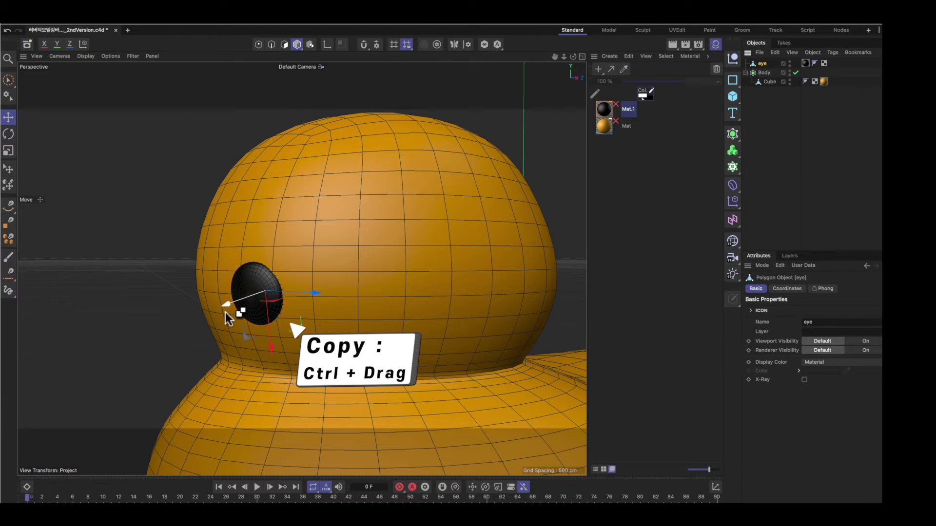
pyautogui.keyDown('ctrl'); pyautogui.moveTo(230, 312); pyautogui.dragTo(201, 325); pyautogui.keyUp('ctrl')
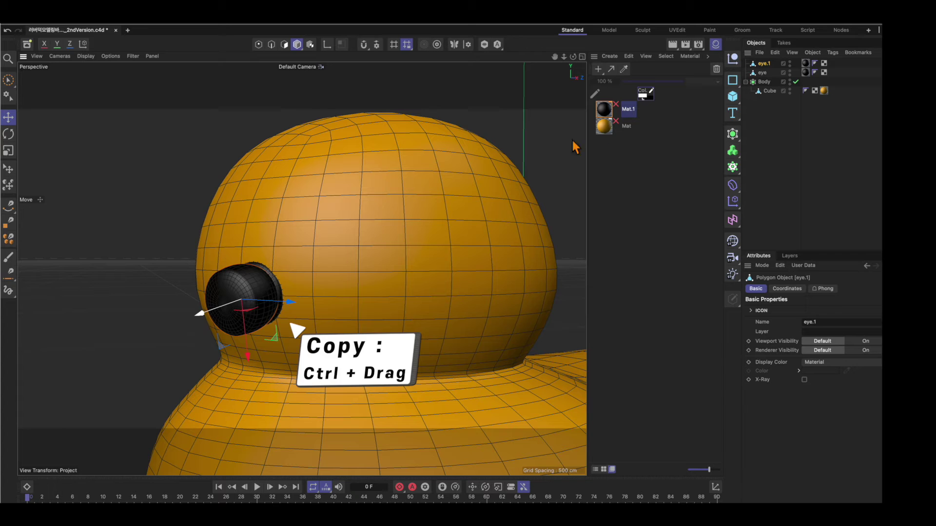
# Create a white 'hightlight' material, apply it to eye.1, and rename the copy highlight.
pyautogui.click(598, 69)
pyautogui.write('h')
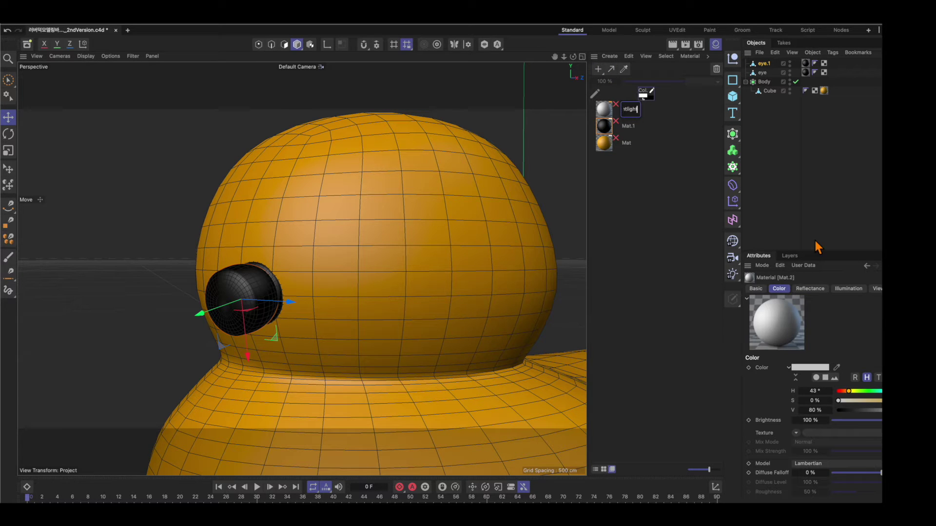
pyautogui.press('Return')
pyautogui.moveTo(604, 108); pyautogui.dragTo(829, 64)
pyautogui.doubleClick(764, 64)
pyautogui.write('highlight')
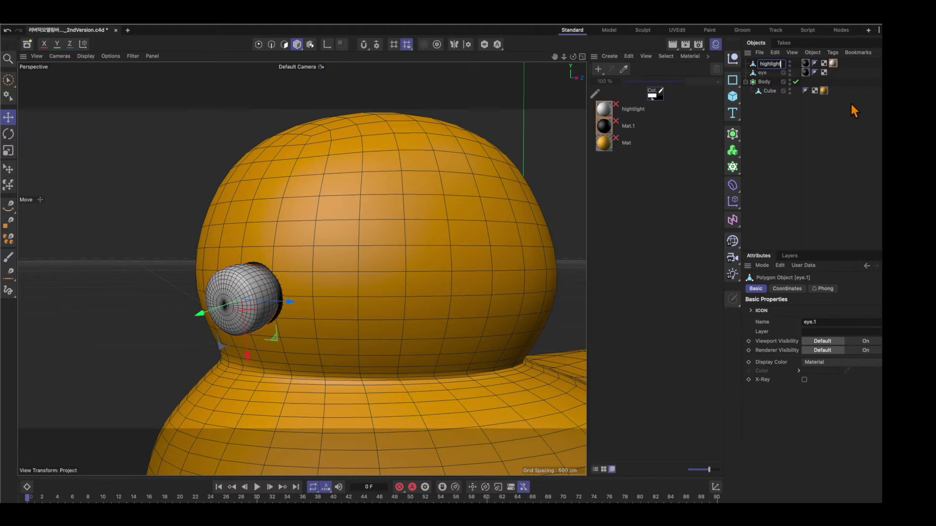
pyautogui.press('Return')
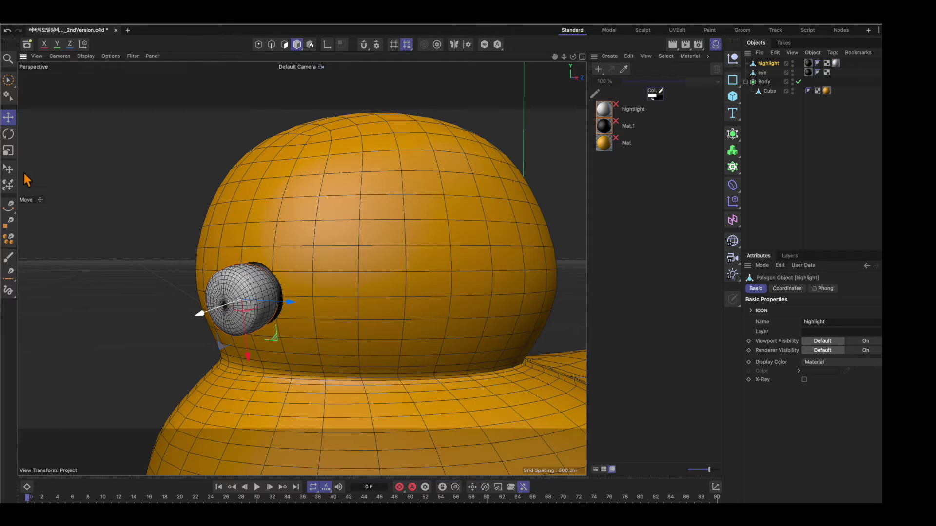
# Shrink the highlight sphere to about 39% and move it up onto the eye.
pyautogui.click(8, 151)
pyautogui.moveTo(175, 168); pyautogui.dragTo(180, 445)
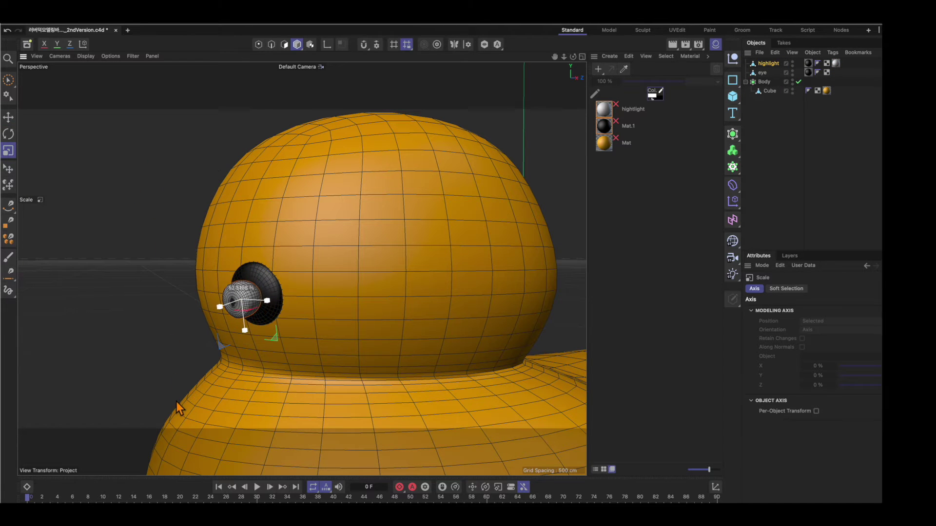
pyautogui.press('e')
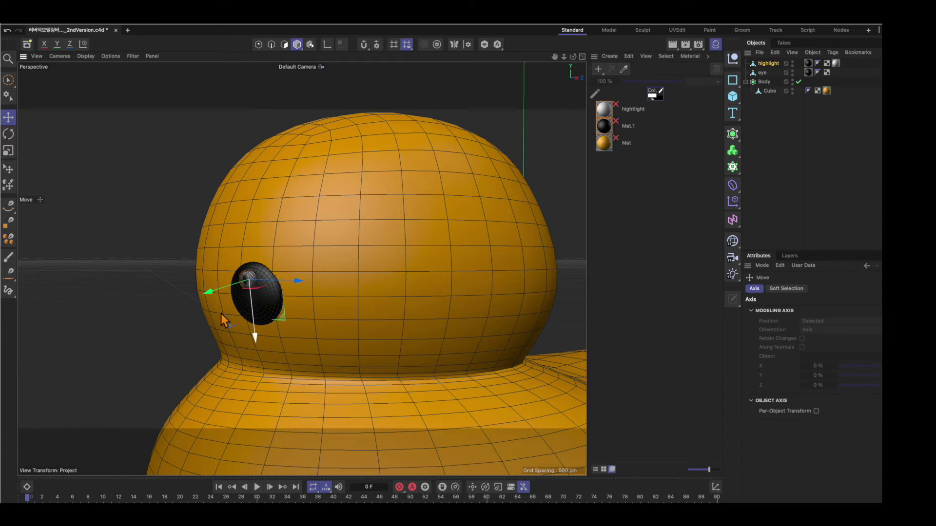
pyautogui.moveTo(257, 341)
pyautogui.mouseDown()
pyautogui.moveTo(255, 302)
pyautogui.moveTo(239, 300)
pyautogui.mouseUp()
pyautogui.press('r')
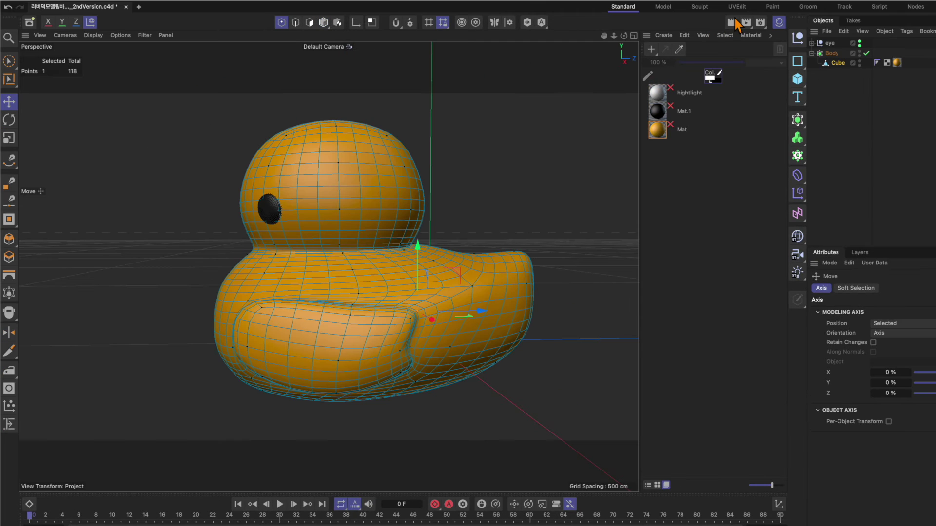
# Rectangle-select the duck's left-half points in the Front view and delete them, leaving 80 points.
pyautogui.click(734, 28)
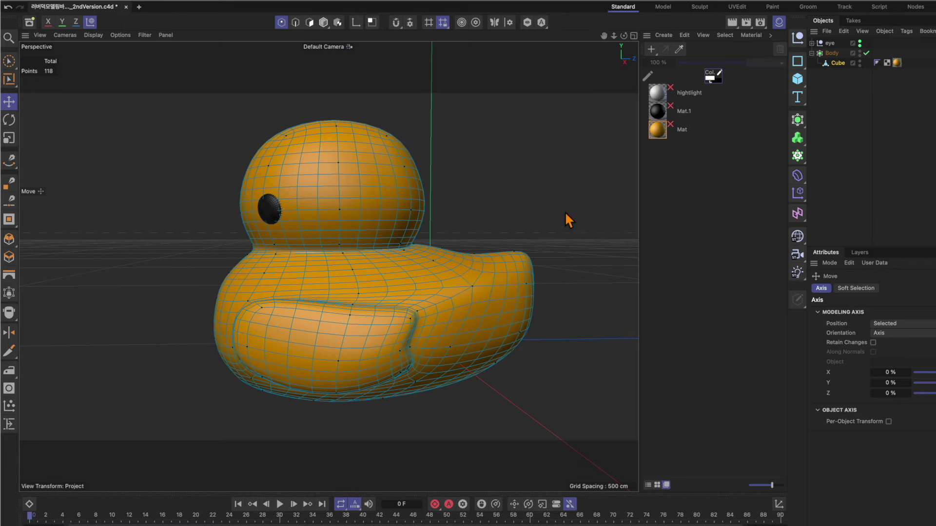
pyautogui.moveTo(591, 403)
pyautogui.keyDown('alt'); pyautogui.mouseDown()
pyautogui.moveTo(628, 417)
pyautogui.moveTo(588, 358)
pyautogui.mouseUp(); pyautogui.keyUp('alt')
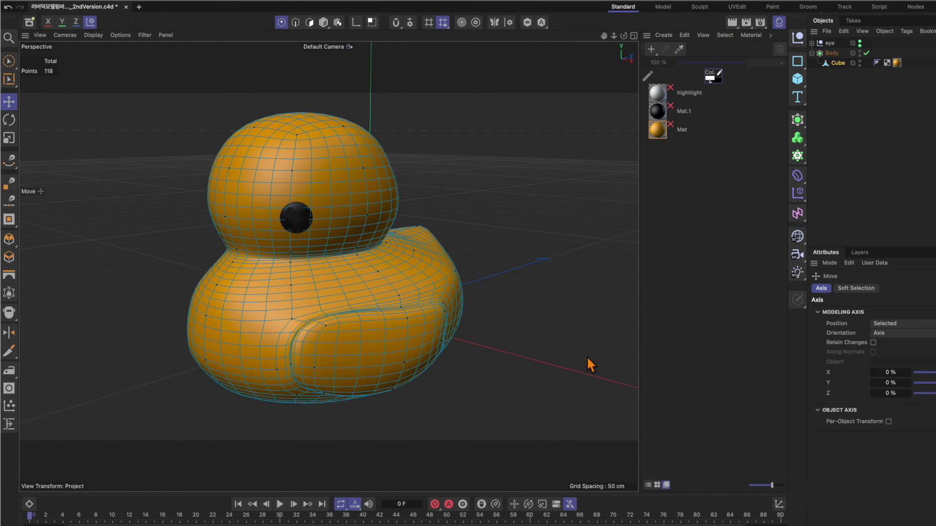
pyautogui.middleClick(552, 311)
pyautogui.click(9, 61)
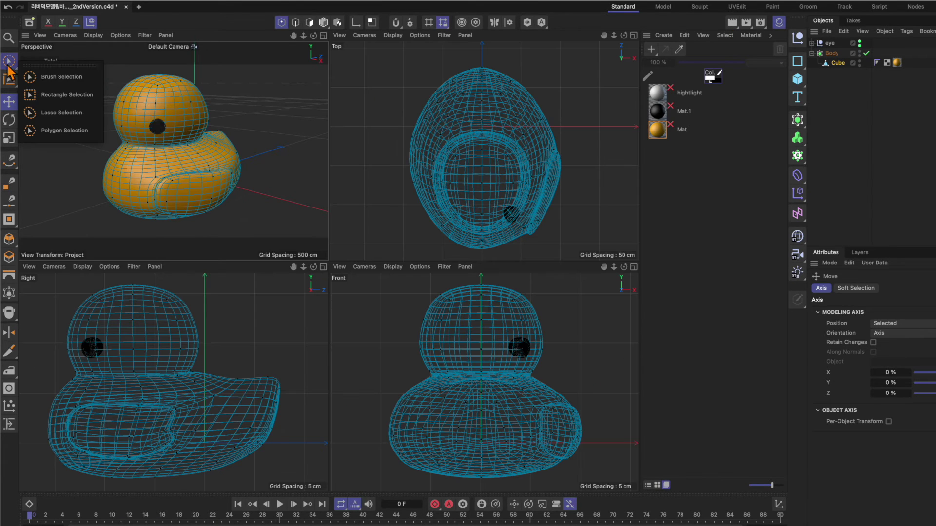
pyautogui.click(47, 95)
pyautogui.moveTo(356, 279); pyautogui.dragTo(473, 489)
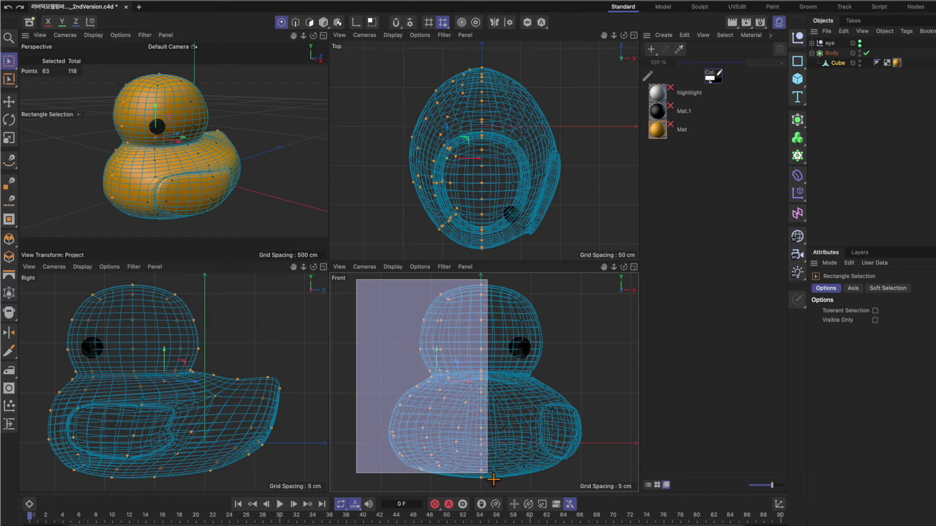
pyautogui.press('Delete')
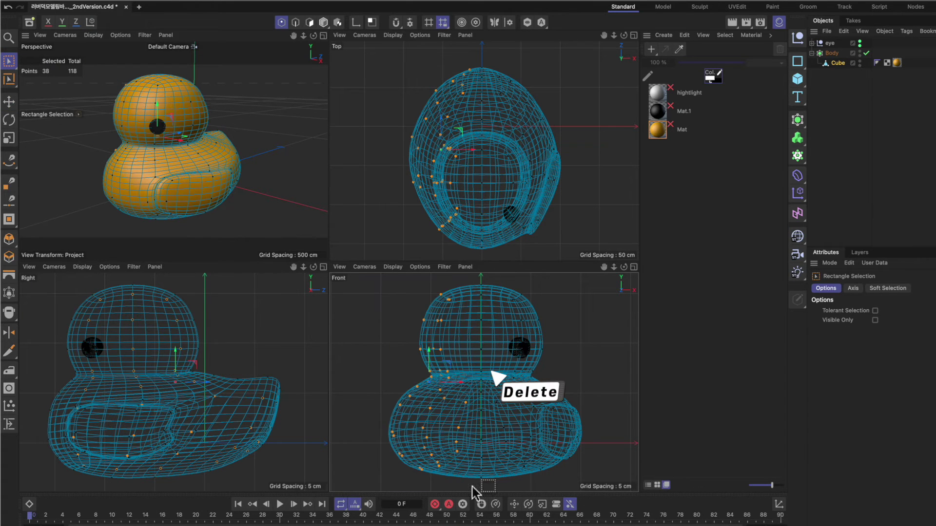
pyautogui.press('Delete')
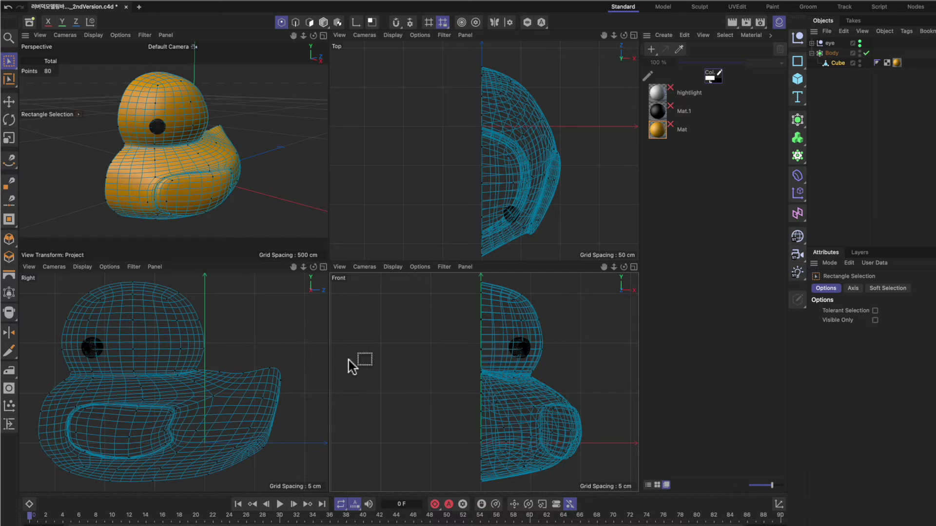
pyautogui.middleClick(263, 132)
pyautogui.keyDown('alt'); pyautogui.moveTo(452, 210); pyautogui.dragTo(522, 211); pyautogui.keyUp('alt')
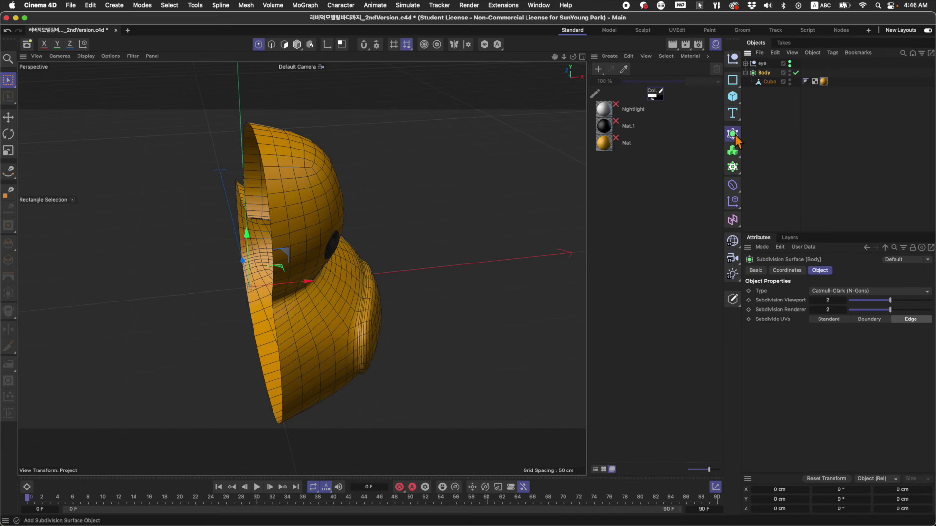
# Add a Symmetry generator and place the Body object under it.
pyautogui.click(735, 139)
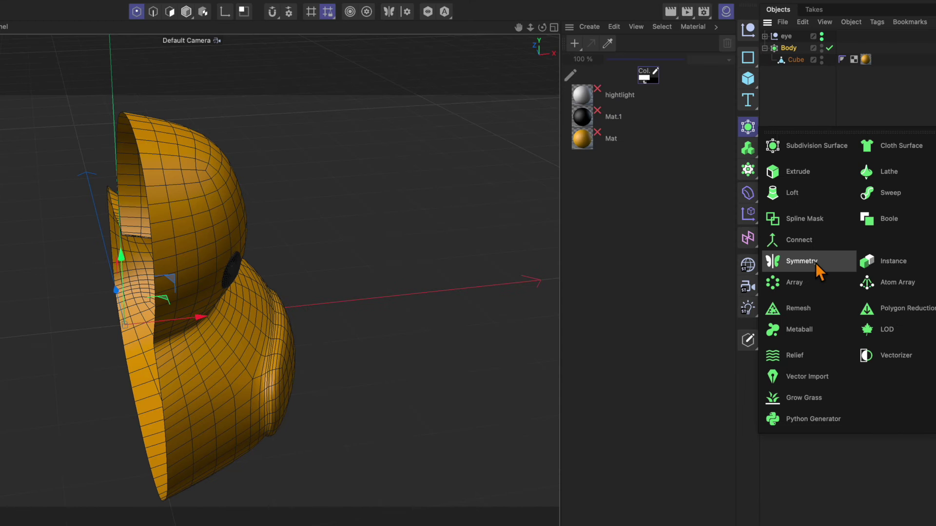
pyautogui.click(809, 261)
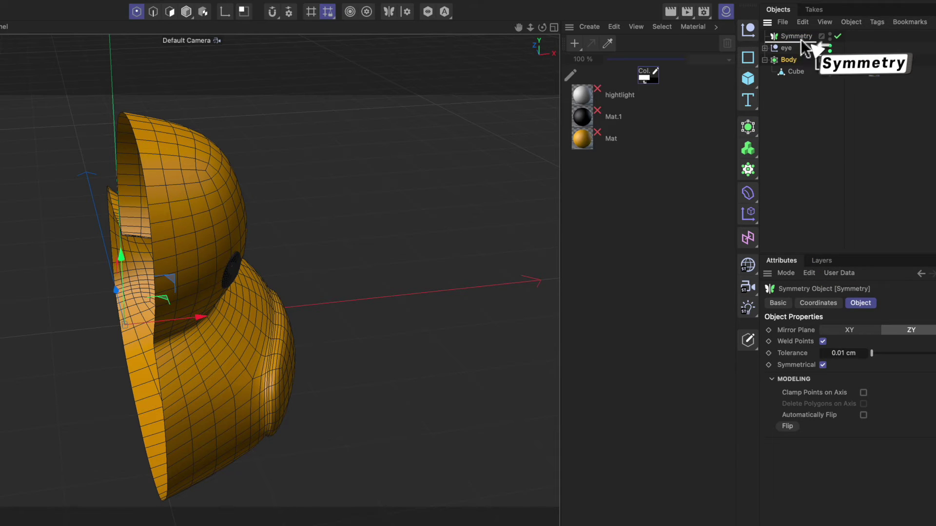
pyautogui.moveTo(790, 59); pyautogui.dragTo(799, 37)
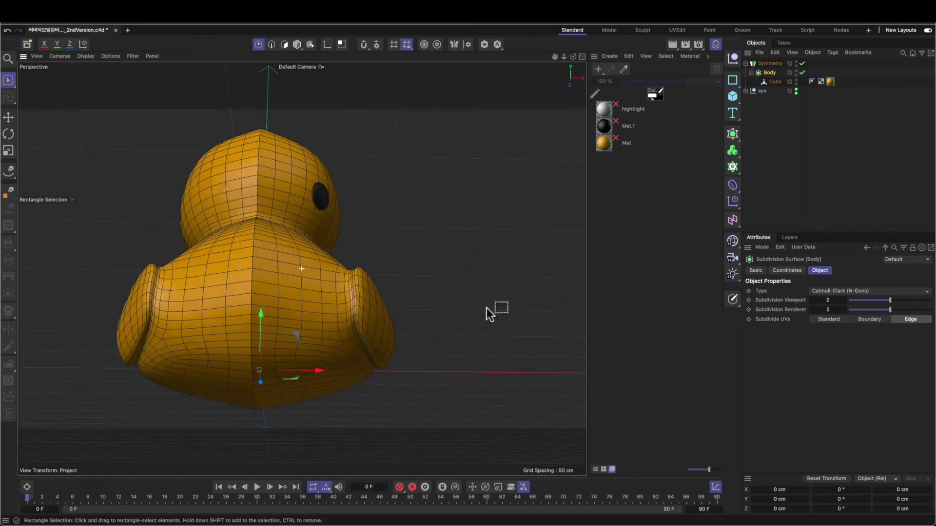
pyautogui.moveTo(486, 308)
pyautogui.keyDown('alt'); pyautogui.mouseDown()
pyautogui.moveTo(510, 229)
pyautogui.moveTo(452, 399)
pyautogui.moveTo(390, 413)
pyautogui.moveTo(426, 370)
pyautogui.moveTo(488, 346)
pyautogui.mouseUp(); pyautogui.keyUp('alt')
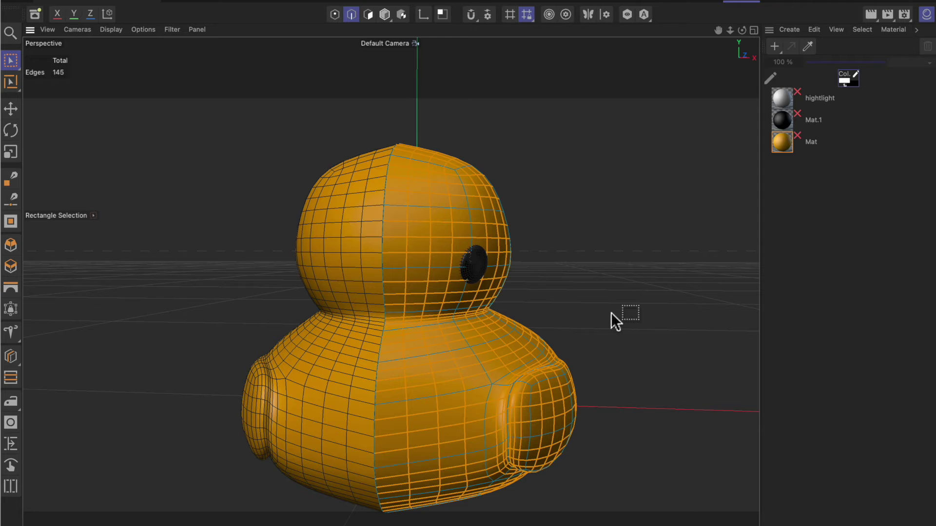
# Nudge one half to open the centre seam and loop-select both seam edges.
pyautogui.keyDown('alt'); pyautogui.moveTo(610, 312); pyautogui.dragTo(633, 351); pyautogui.keyUp('alt')
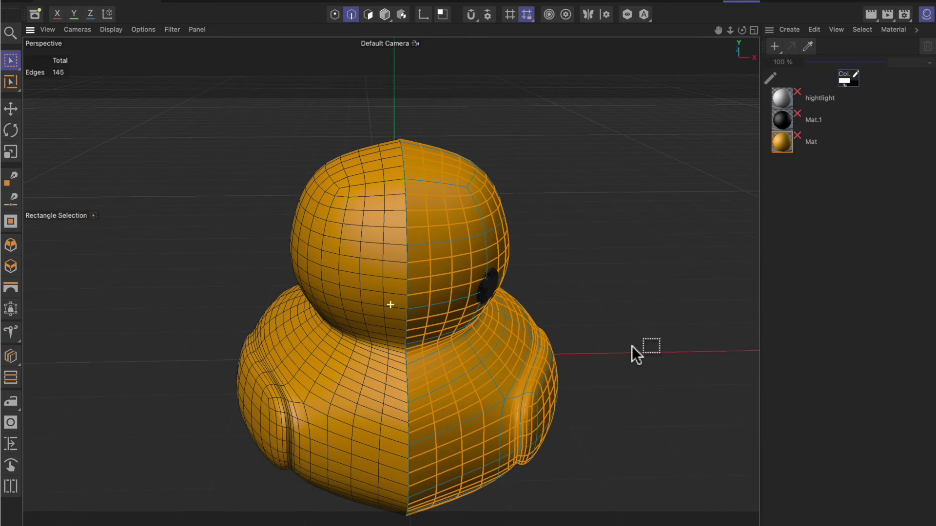
pyautogui.click(386, 15)
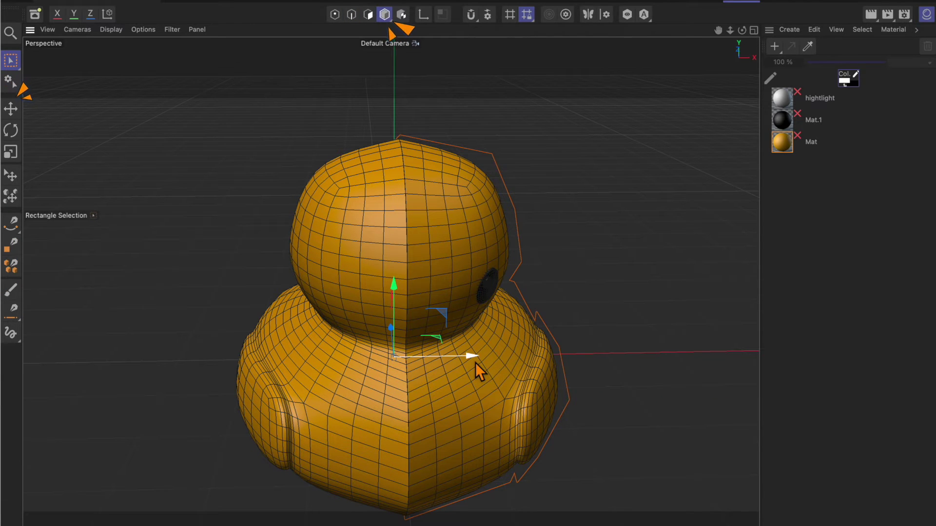
pyautogui.moveTo(475, 363); pyautogui.dragTo(475, 362)
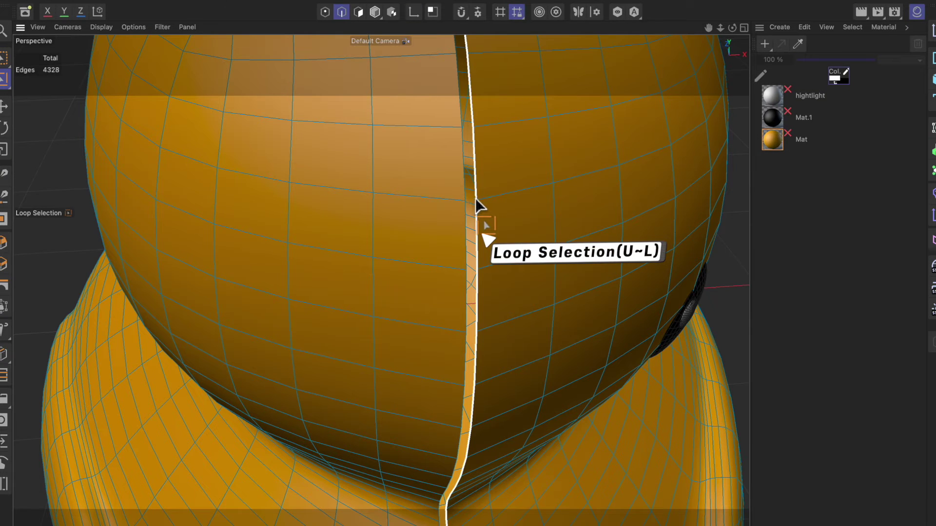
pyautogui.click(475, 197)
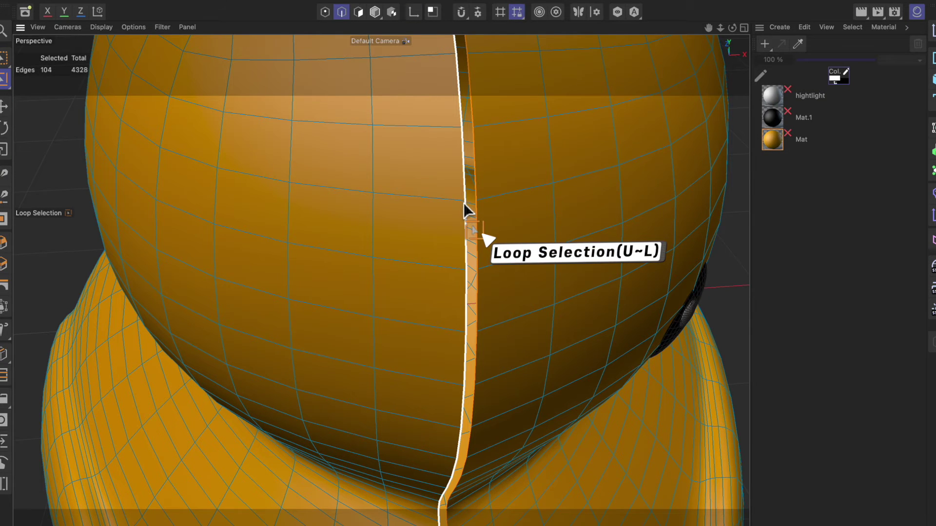
pyautogui.keyDown('shift'); pyautogui.click(463, 203); pyautogui.keyUp('shift')
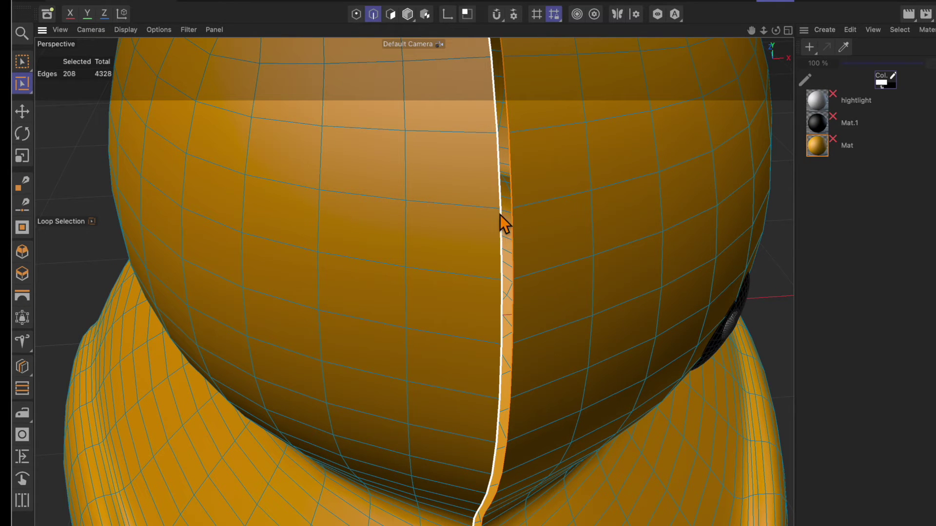
# Stitch and Sew the two seam edges together and clear the leftover edges.
pyautogui.rightClick(499, 214)
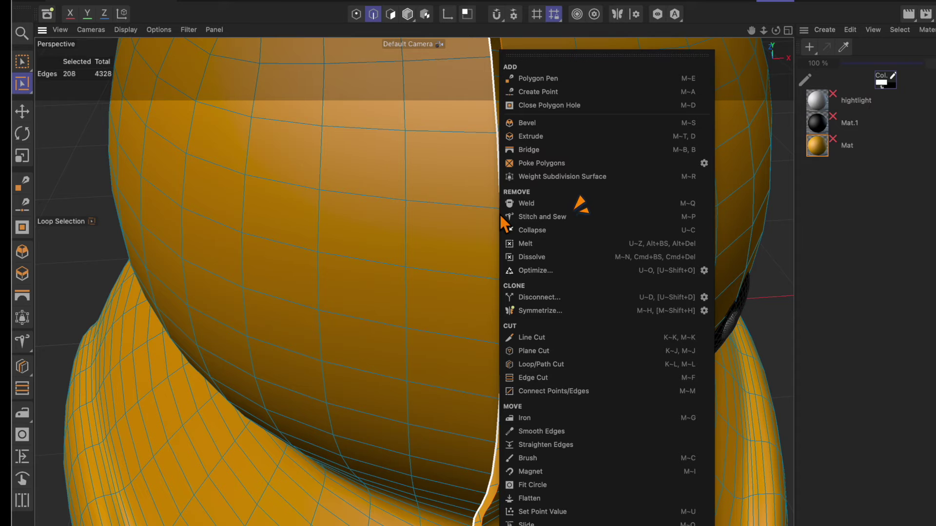
pyautogui.click(501, 217)
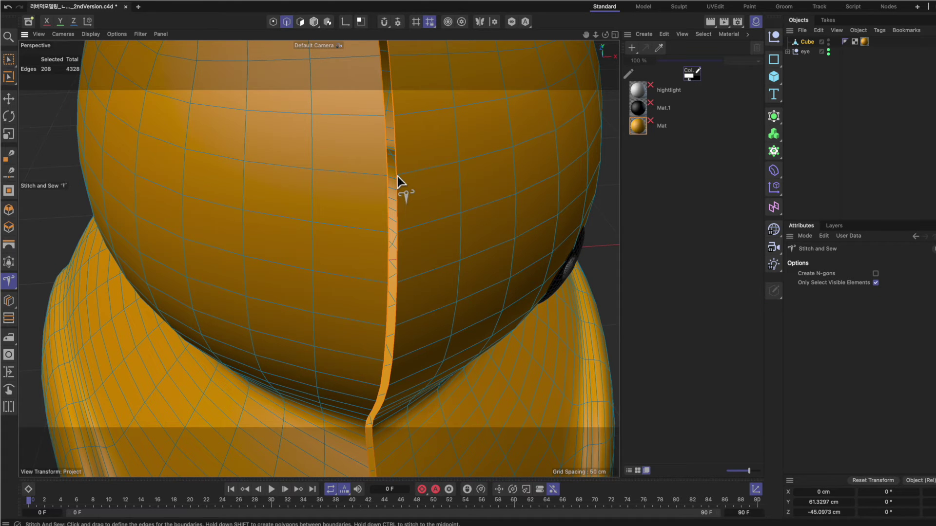
pyautogui.moveTo(397, 176); pyautogui.dragTo(387, 176)
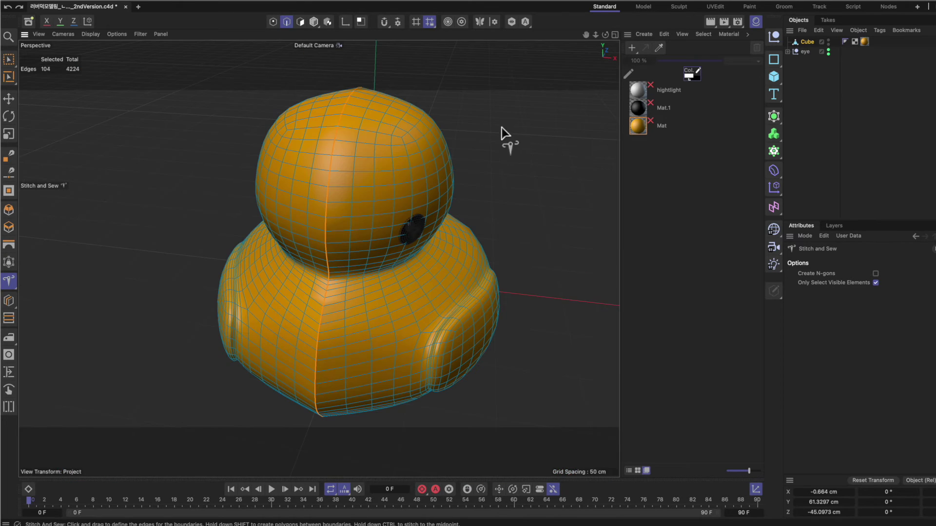
pyautogui.rightClick(503, 141)
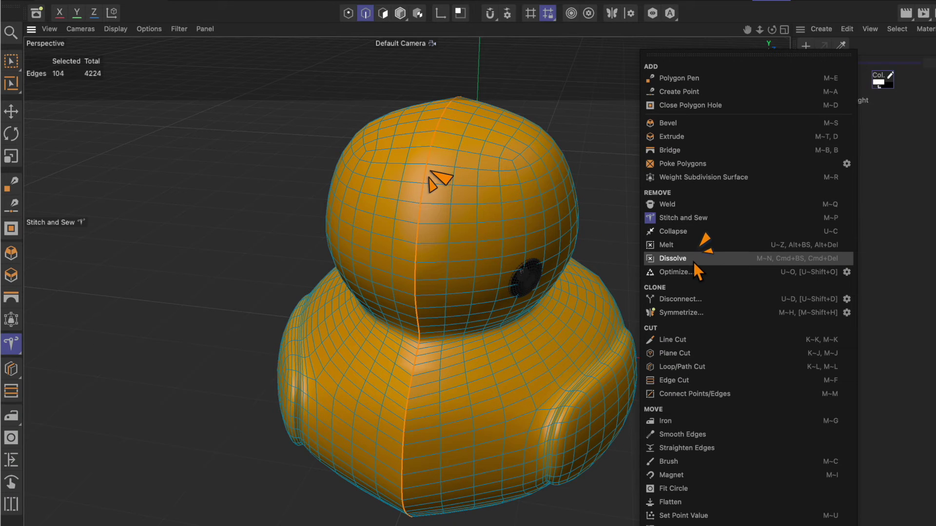
pyautogui.press('Escape')
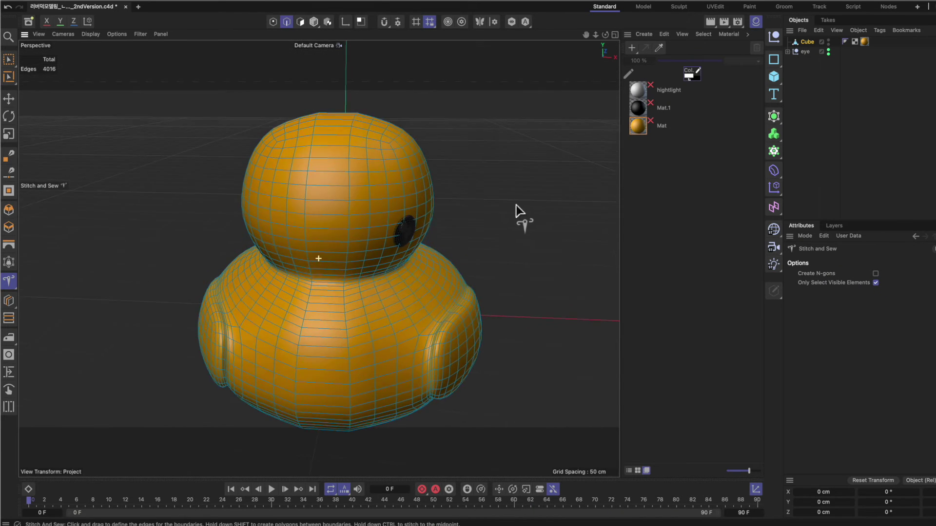
# Loop-select two vertical edge loops and scale them to about 66% to pull them together.
pyautogui.rightClick(314, 81)
pyautogui.click(353, 99)
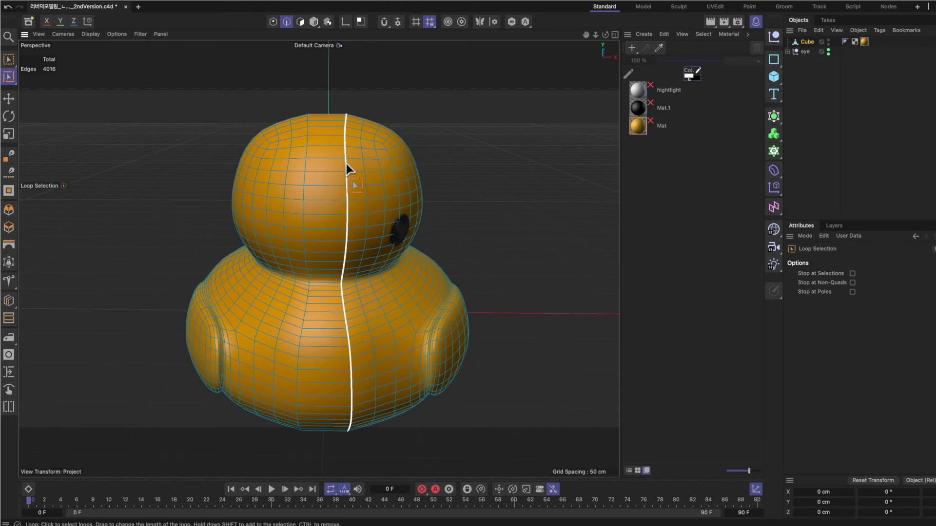
pyautogui.click(346, 164)
pyautogui.keyDown('shift'); pyautogui.click(307, 169); pyautogui.keyUp('shift')
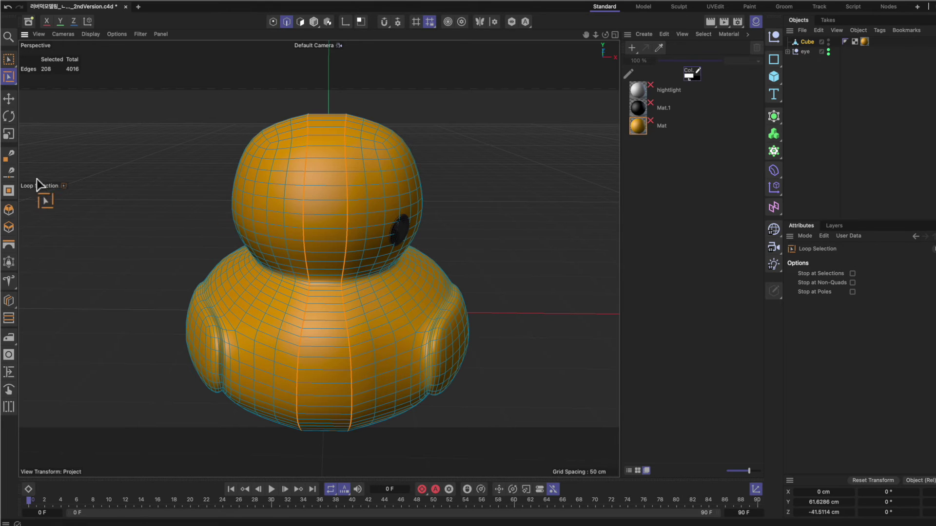
pyautogui.click(9, 133)
pyautogui.moveTo(392, 253); pyautogui.dragTo(363, 256)
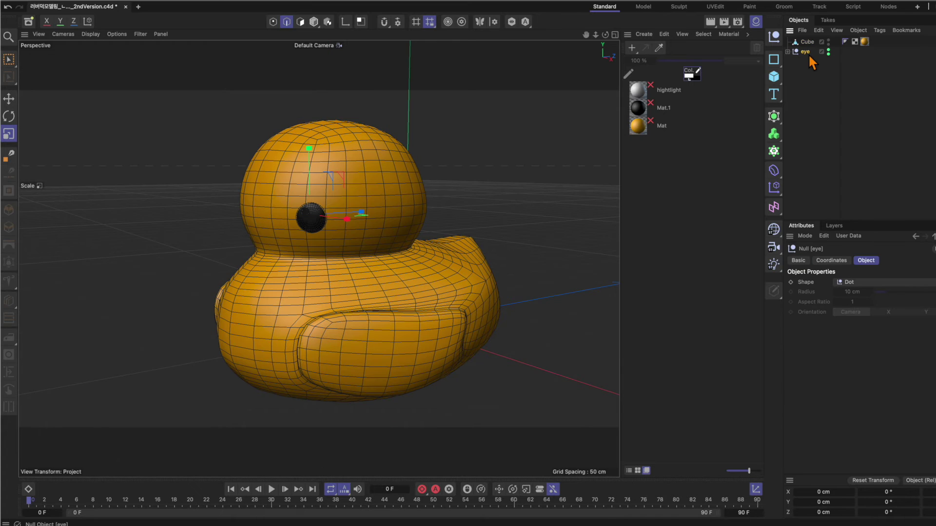
# Add a second Symmetry object and place the eye under it to mirror it.
pyautogui.click(774, 134)
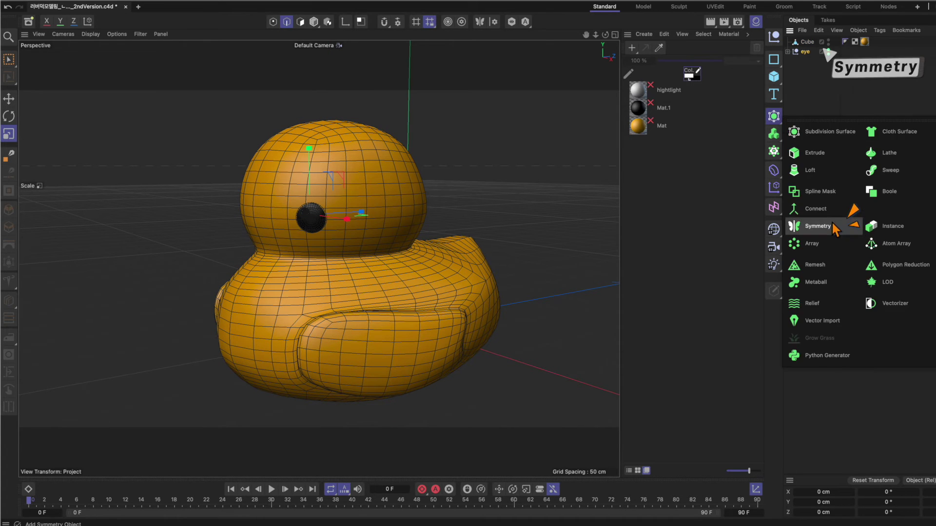
pyautogui.click(822, 220)
pyautogui.click(819, 43)
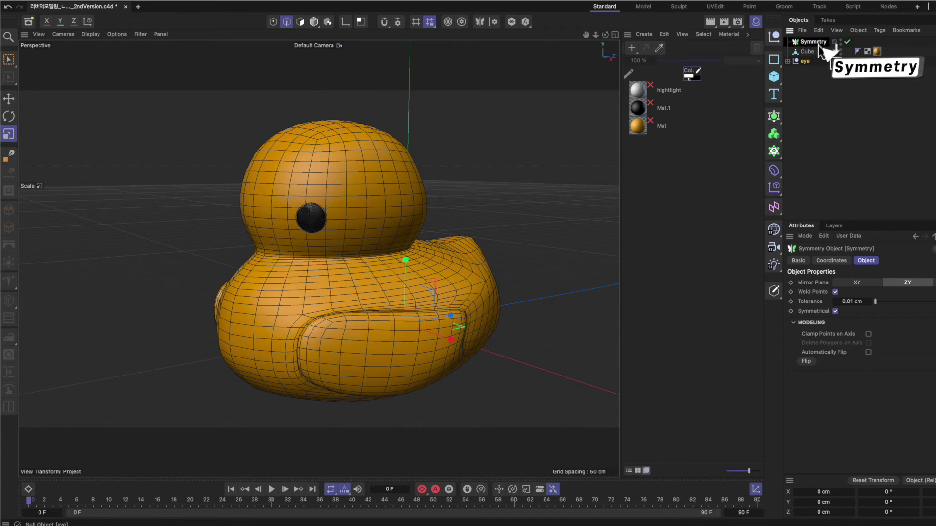
pyautogui.moveTo(820, 46); pyautogui.dragTo(818, 45)
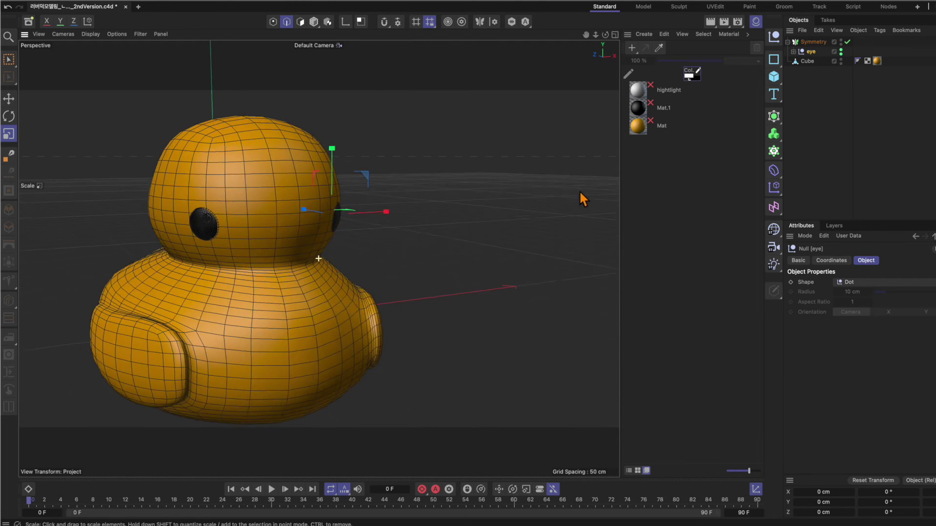
pyautogui.moveTo(487, 198)
pyautogui.keyDown('alt'); pyautogui.mouseDown()
pyautogui.moveTo(584, 199)
pyautogui.moveTo(553, 198)
pyautogui.mouseUp(); pyautogui.keyUp('alt')
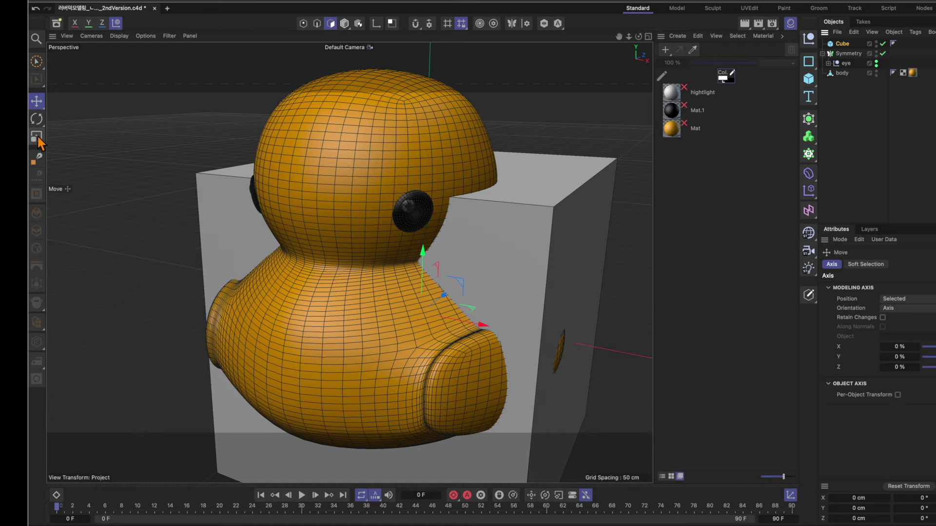
# Shrink the grey cube and raise it beside the duck's head.
pyautogui.click(36, 137)
pyautogui.moveTo(125, 184); pyautogui.dragTo(156, 372)
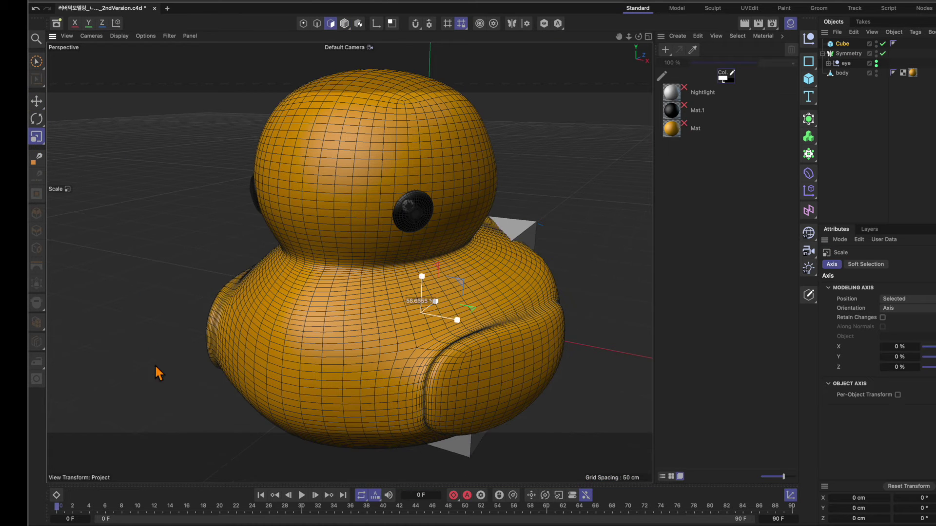
pyautogui.press('e')
pyautogui.moveTo(422, 260)
pyautogui.mouseDown()
pyautogui.moveTo(404, 143)
pyautogui.moveTo(313, 160)
pyautogui.mouseUp()
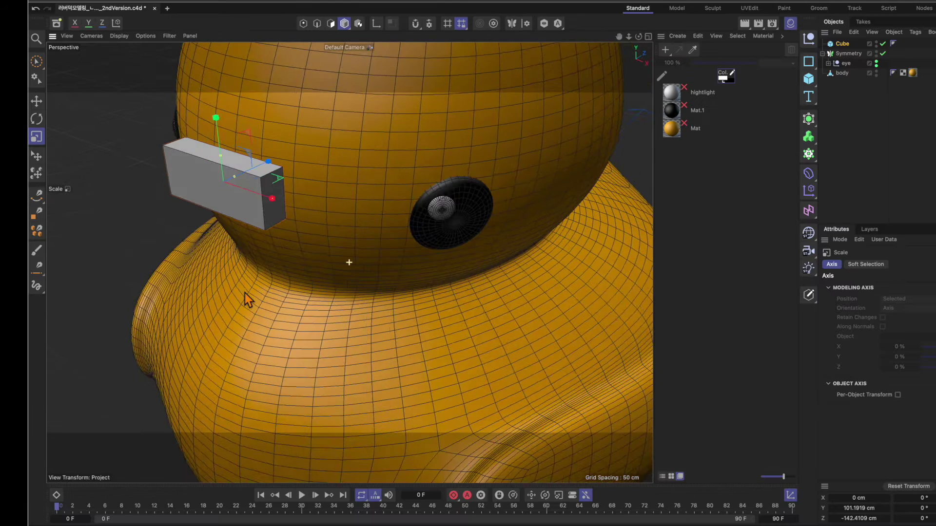
# Give the cube 2 Y segments, make it editable, and nest it under a Subdivision Surface.
pyautogui.scroll(3, 242, 271)
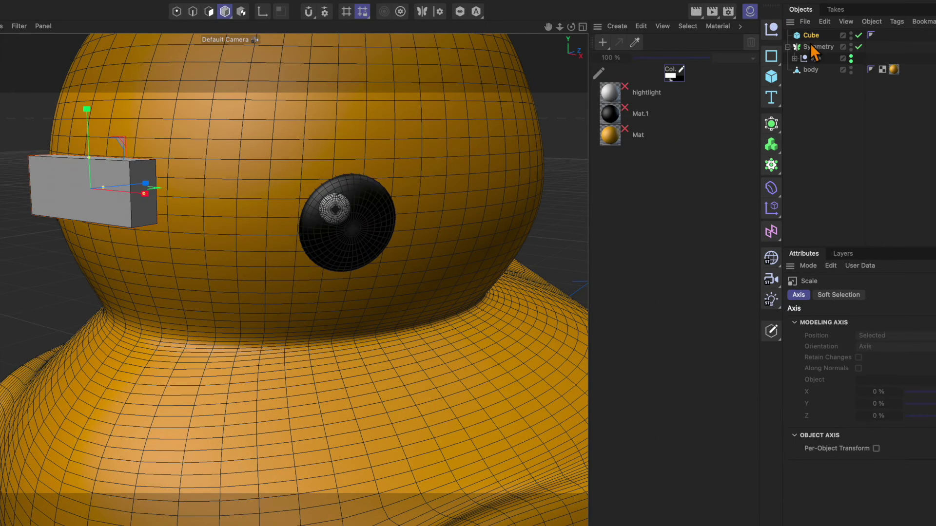
pyautogui.click(811, 37)
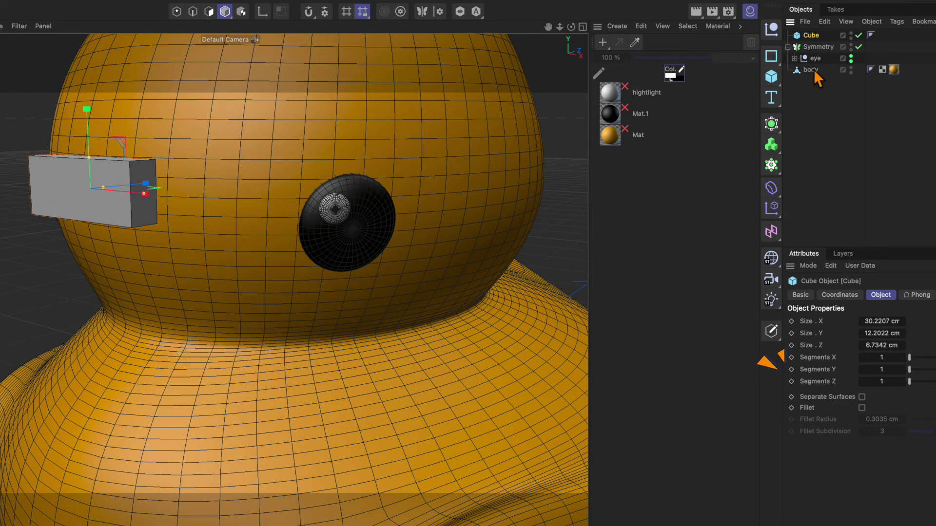
pyautogui.click(903, 371)
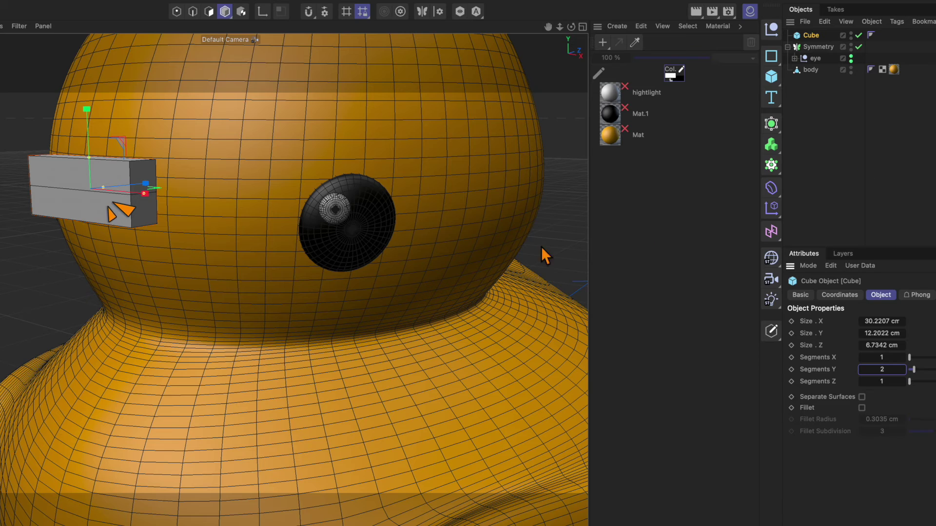
pyautogui.press('c')
pyautogui.click(762, 149)
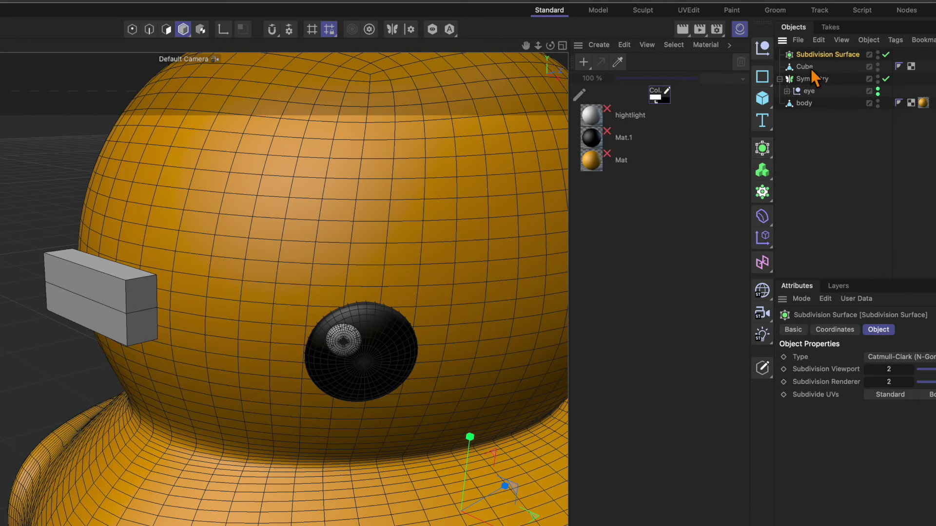
pyautogui.moveTo(811, 67); pyautogui.dragTo(818, 57)
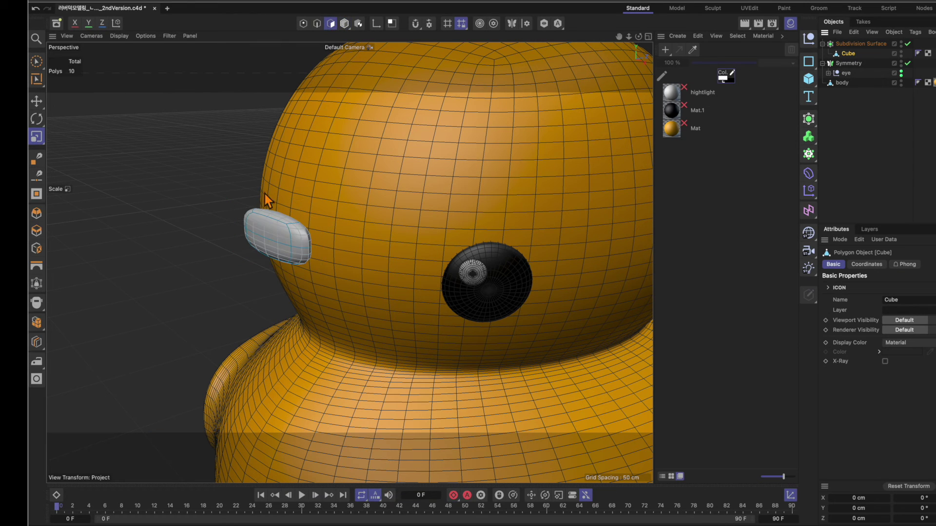
# Select the beak's two front faces and extrude them outward.
pyautogui.click(273, 239)
pyautogui.keyDown('shift'); pyautogui.click(273, 249); pyautogui.keyUp('shift')
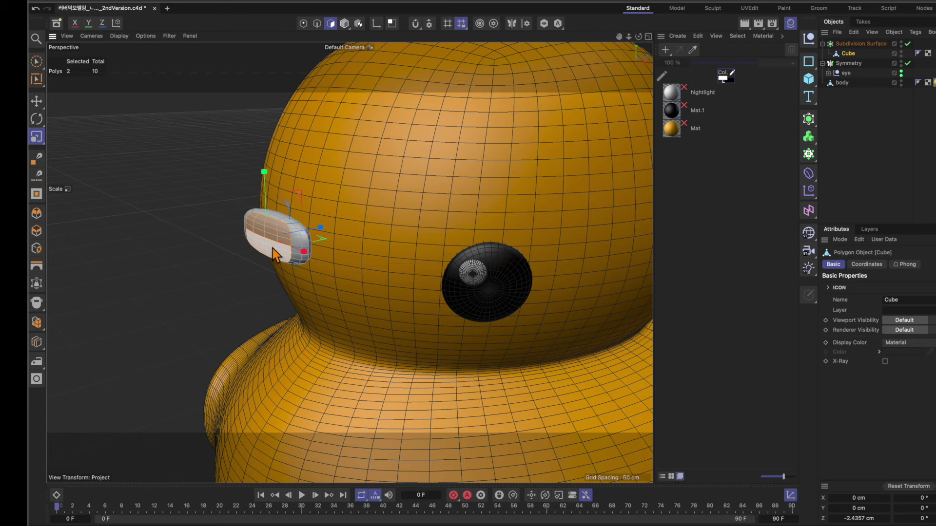
pyautogui.click(37, 231)
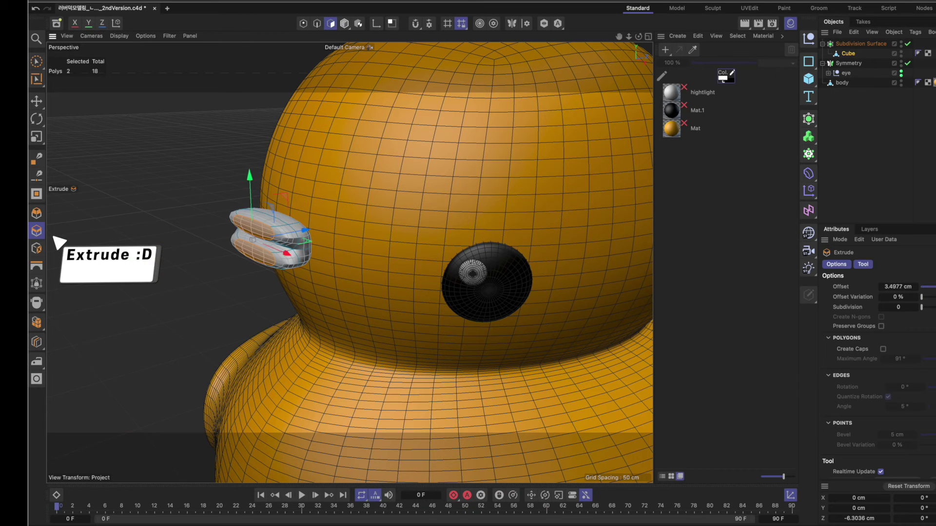
pyautogui.moveTo(273, 244); pyautogui.dragTo(341, 244)
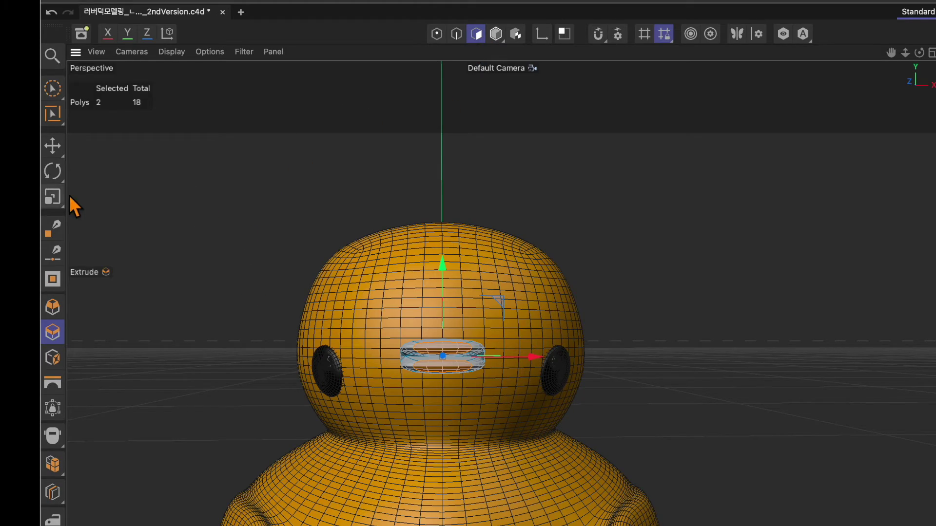
# Scale the extruded faces along X and shift them vertically.
pyautogui.click(53, 197)
pyautogui.moveTo(538, 358); pyautogui.dragTo(536, 361)
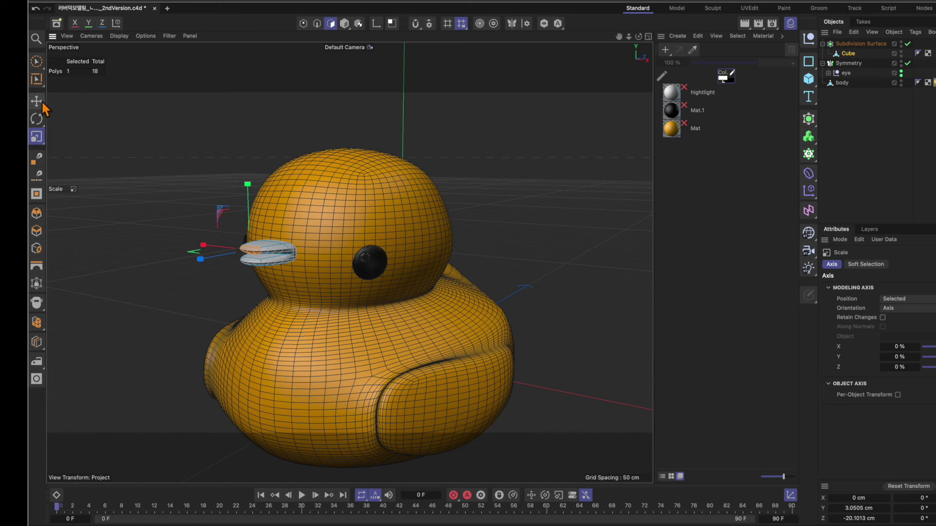
pyautogui.click(39, 101)
pyautogui.moveTo(248, 187); pyautogui.dragTo(250, 199)
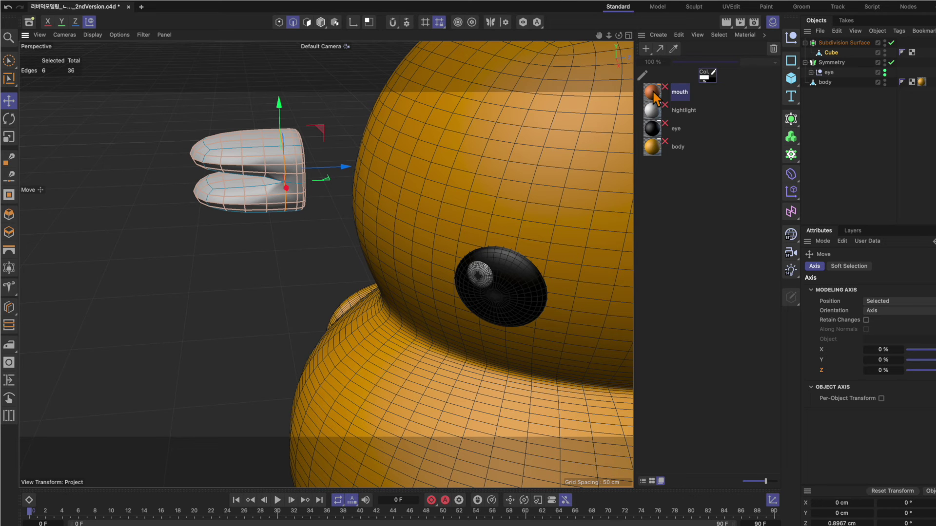
# Apply the orange mouth material to the beak and add a loop cut at 50% offset.
pyautogui.moveTo(655, 96); pyautogui.dragTo(272, 151)
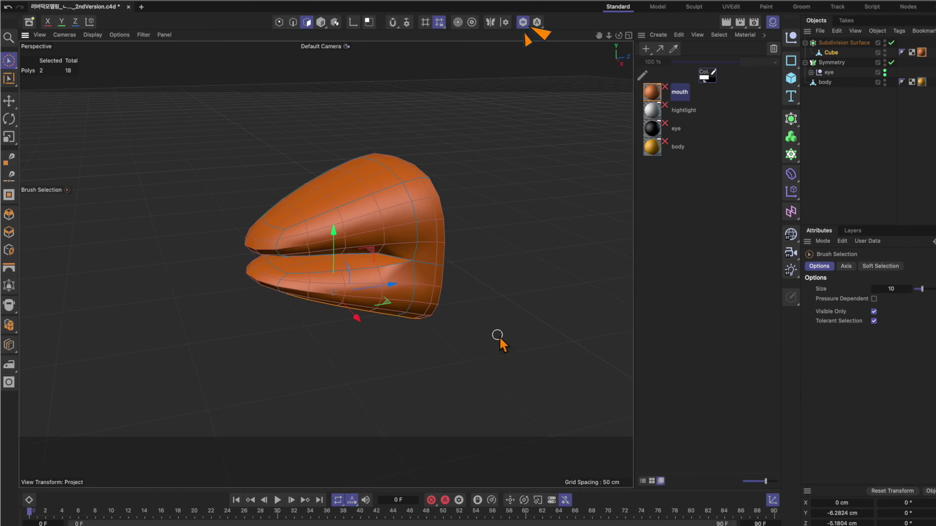
pyautogui.press('k')
pyautogui.press('l')
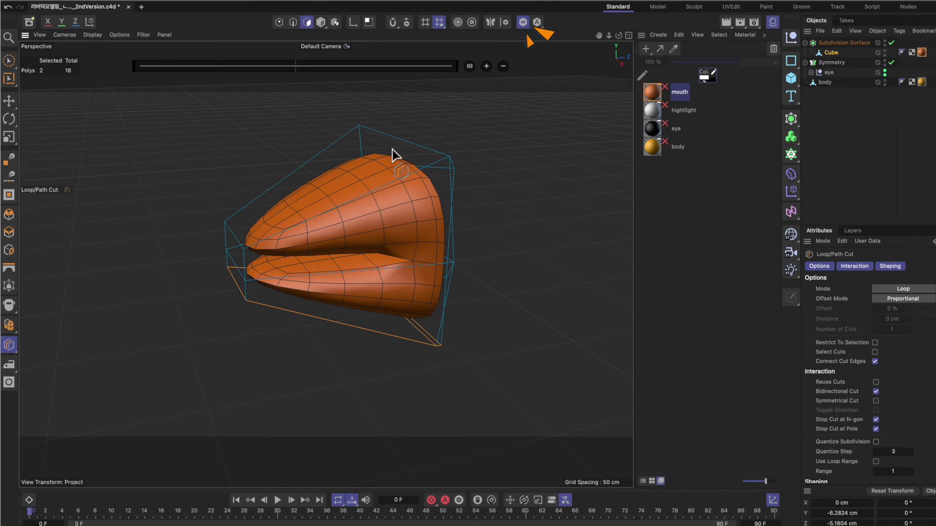
pyautogui.click(398, 145)
pyautogui.doubleClick(309, 78)
pyautogui.write('50')
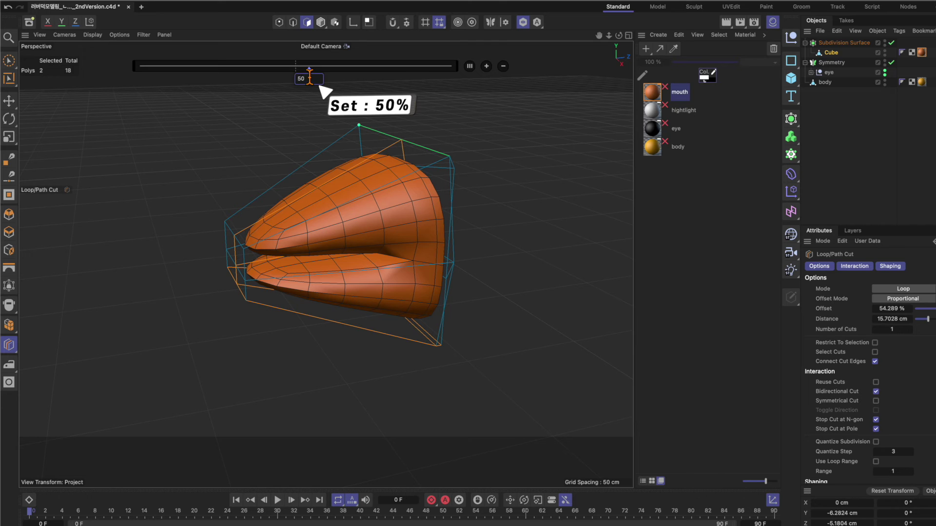
pyautogui.press('Return')
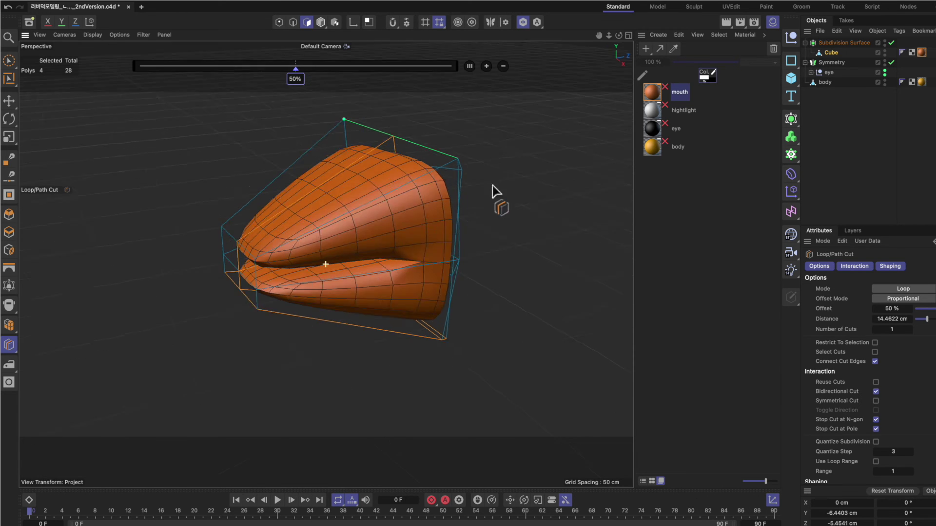
# Add a second loop cut along the beak's upper lip.
pyautogui.keyDown('alt'); pyautogui.moveTo(431, 131); pyautogui.dragTo(507, 198); pyautogui.keyUp('alt')
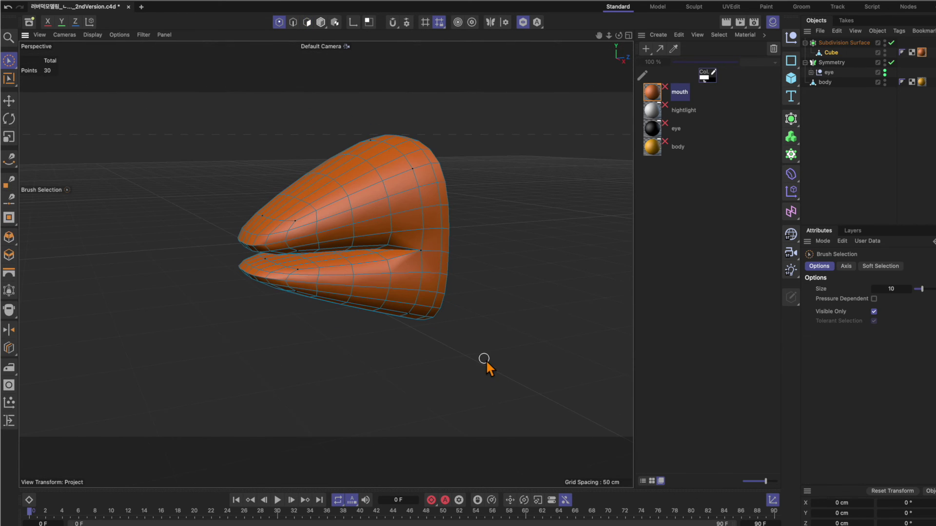
pyautogui.press('k')
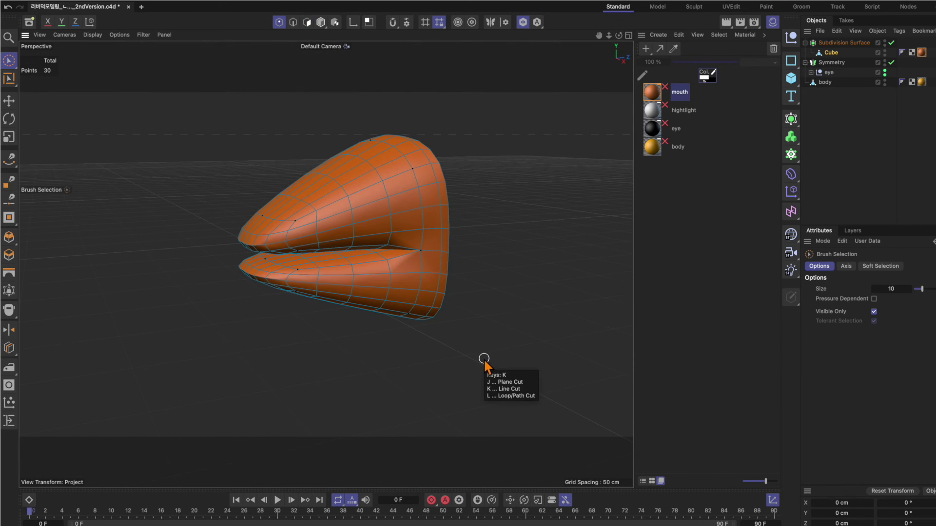
pyautogui.press('l')
pyautogui.click(365, 183)
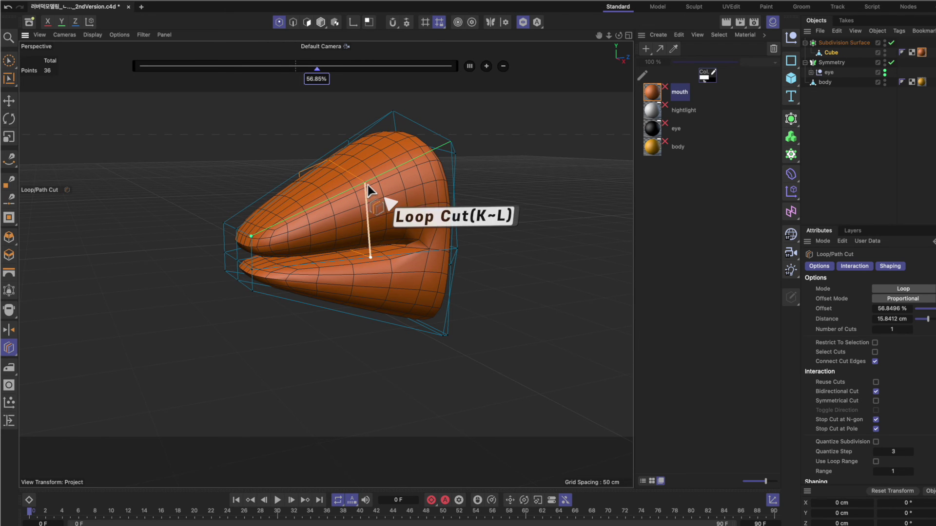
# Move a point on top of the beak vertically to reshape the upper lip.
pyautogui.keyDown('alt'); pyautogui.moveTo(524, 290); pyautogui.dragTo(558, 291); pyautogui.keyUp('alt')
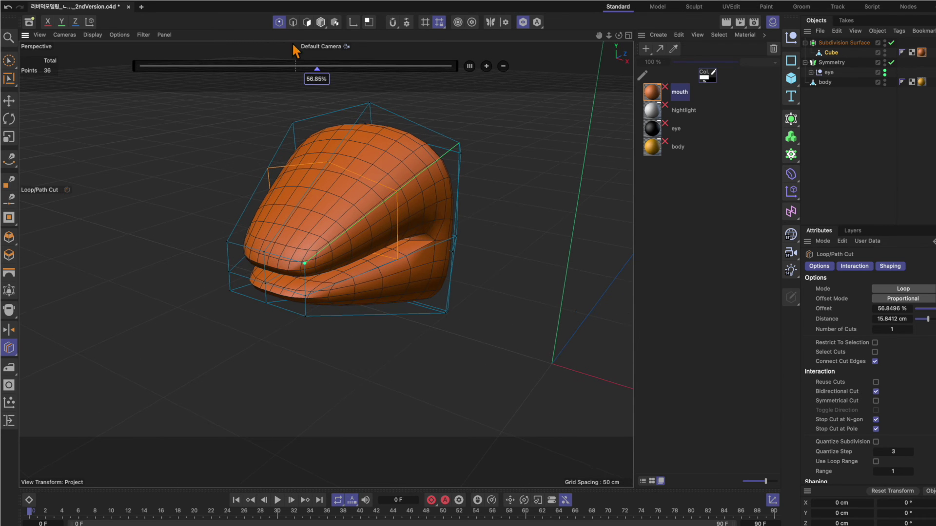
pyautogui.click(10, 60)
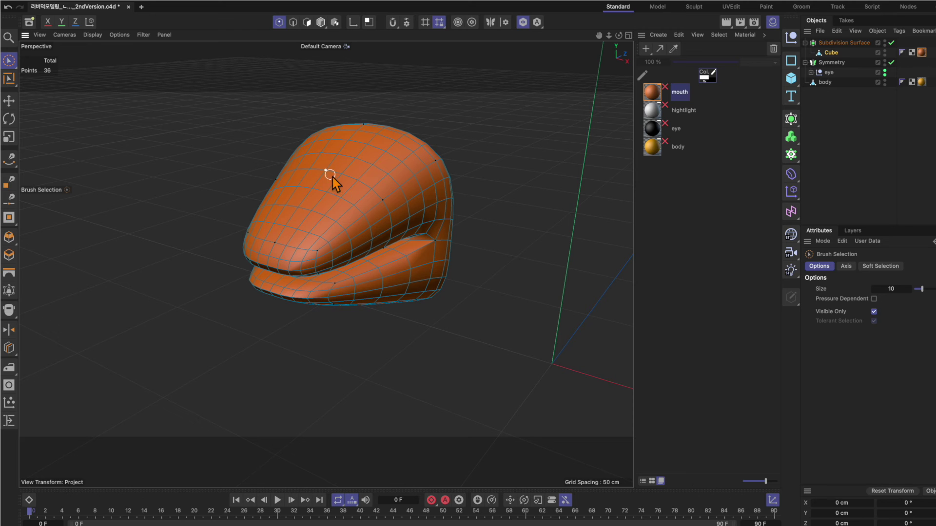
pyautogui.click(330, 174)
pyautogui.moveTo(332, 175)
pyautogui.keyDown('alt'); pyautogui.mouseDown()
pyautogui.moveTo(461, 308)
pyautogui.moveTo(417, 300)
pyautogui.mouseUp(); pyautogui.keyUp('alt')
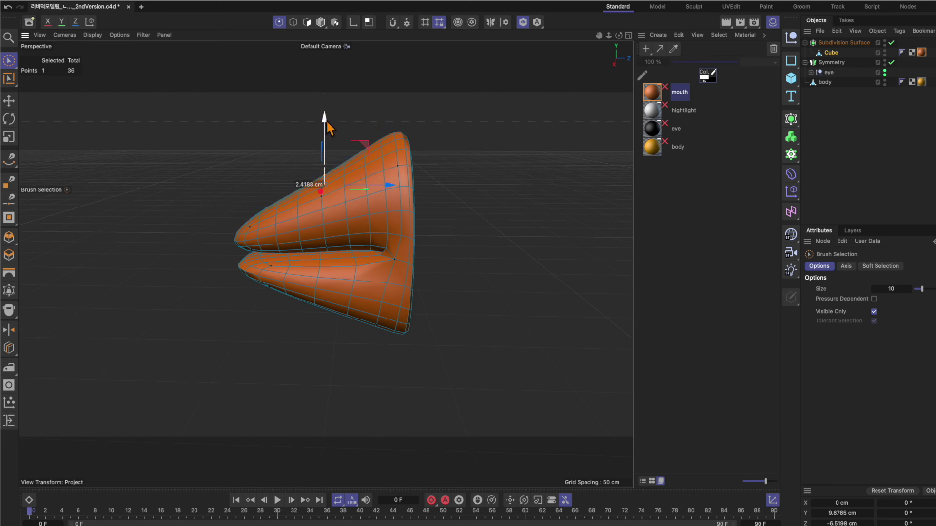
pyautogui.moveTo(326, 122); pyautogui.dragTo(333, 151)
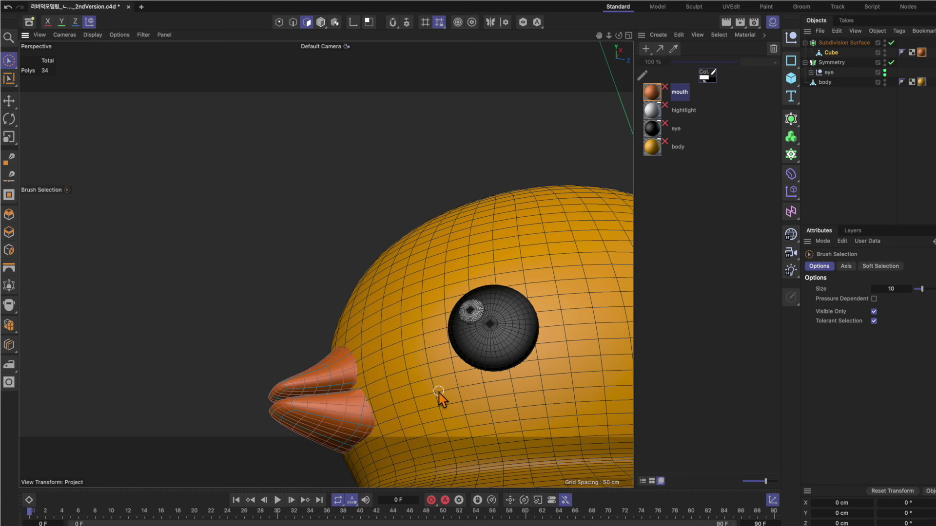
# Add an edge loop near the beak's base.
pyautogui.press('k')
pyautogui.press('l')
pyautogui.keyDown('alt'); pyautogui.moveTo(438, 391); pyautogui.dragTo(354, 370); pyautogui.keyUp('alt')
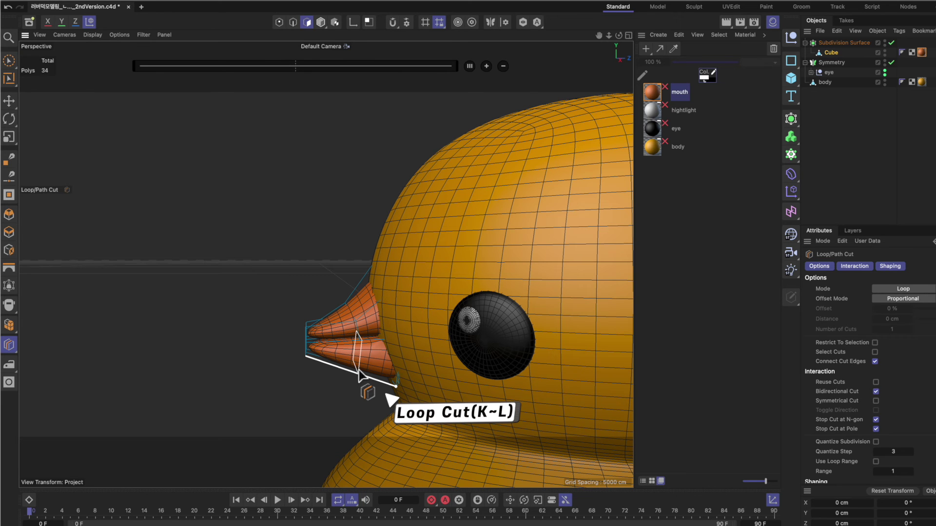
pyautogui.press('space')
pyautogui.keyDown('alt'); pyautogui.moveTo(313, 439); pyautogui.dragTo(372, 387); pyautogui.keyUp('alt')
# Select the edges around the beak's base and pull its points snug against the head.
pyautogui.moveTo(308, 354); pyautogui.dragTo(346, 349)
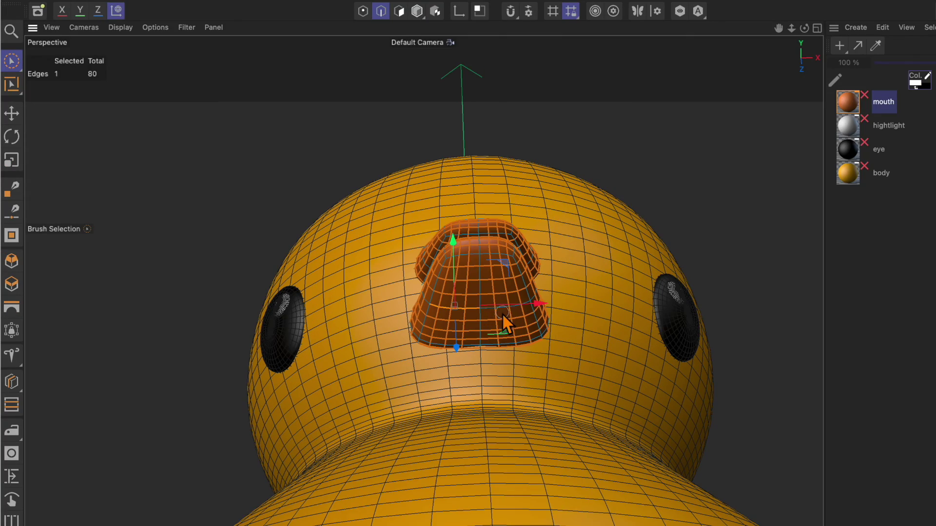
pyautogui.keyDown('shift'); pyautogui.click(502, 313); pyautogui.keyUp('shift')
pyautogui.keyDown('alt'); pyautogui.moveTo(691, 336); pyautogui.dragTo(550, 401); pyautogui.keyUp('alt')
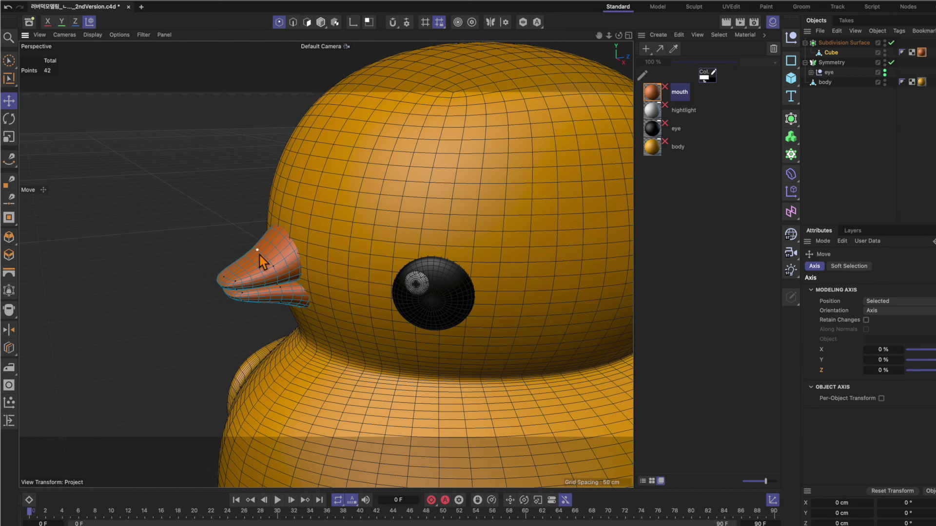
pyautogui.moveTo(311, 232); pyautogui.dragTo(288, 324)
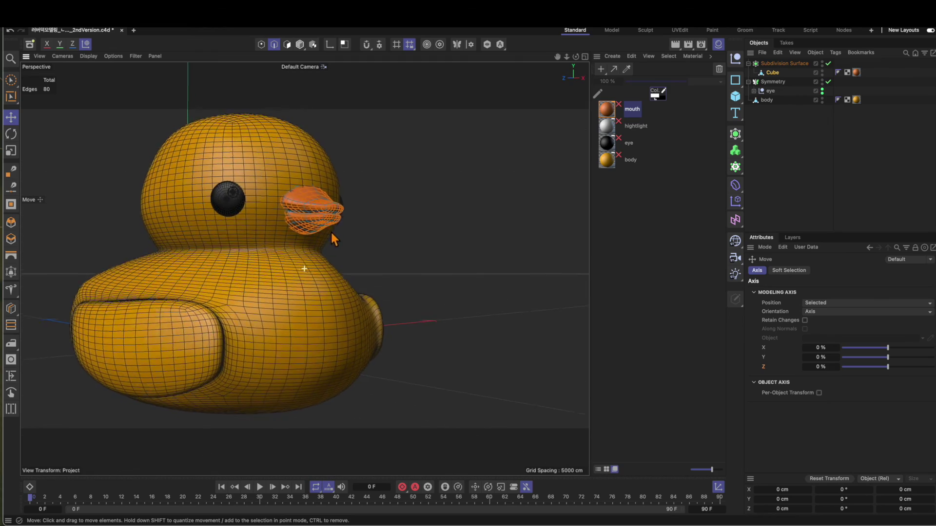
# Orbit around the duck and toggle the four-view layout to check the model.
pyautogui.keyDown('alt'); pyautogui.moveTo(332, 235); pyautogui.dragTo(179, 281); pyautogui.keyUp('alt')
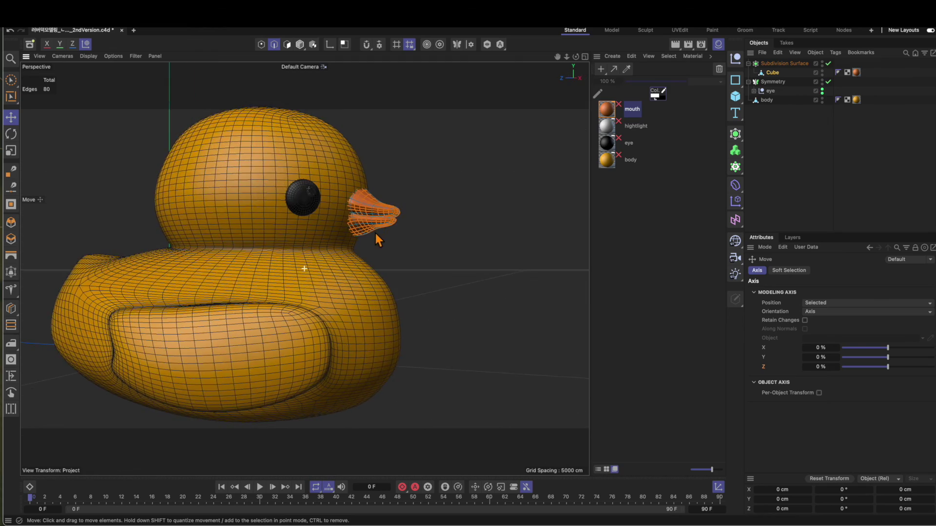
pyautogui.middleClick(180, 280)
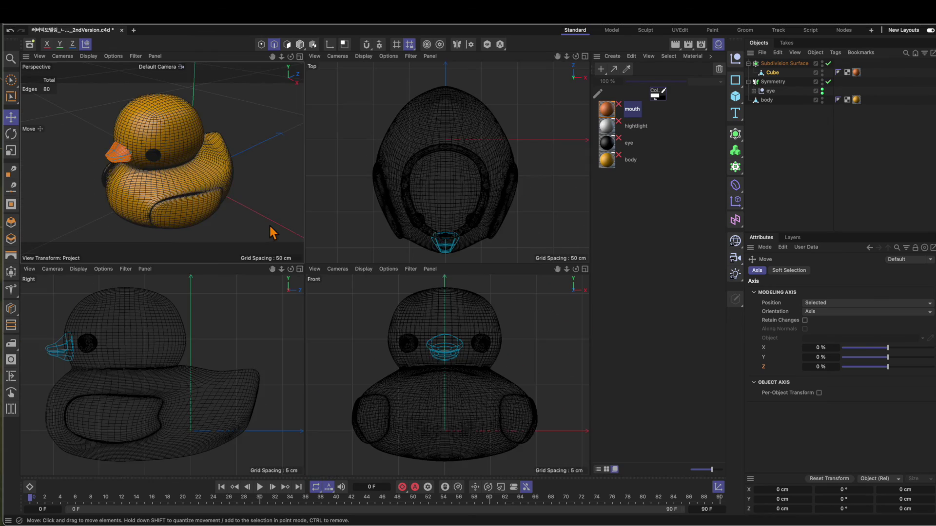
pyautogui.middleClick(268, 229)
pyautogui.moveTo(261, 205)
pyautogui.keyDown('alt'); pyautogui.mouseDown()
pyautogui.moveTo(495, 299)
pyautogui.moveTo(496, 317)
pyautogui.mouseUp(); pyautogui.keyUp('alt')
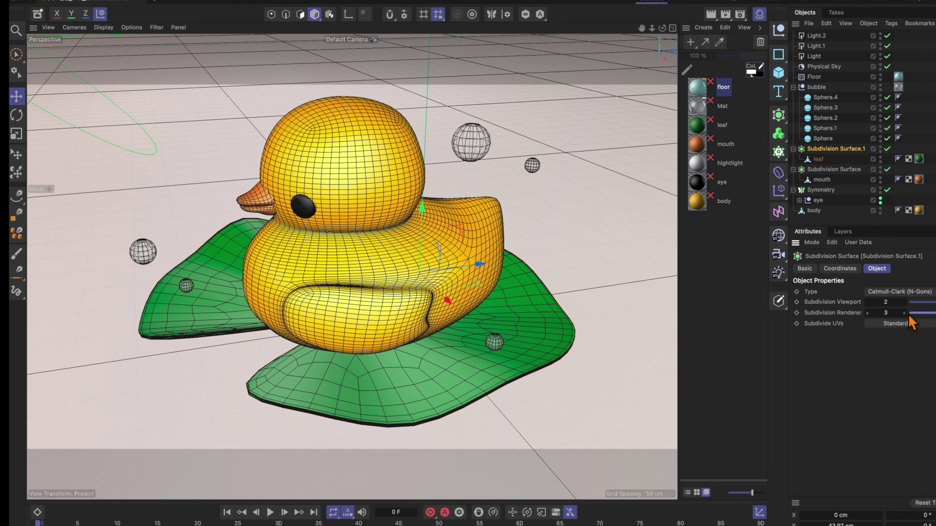
# Set the leaf Subdivision Surface's render level to 4 and render the viewport.
pyautogui.click(905, 313)
pyautogui.hotkey('ctrl', 'r')
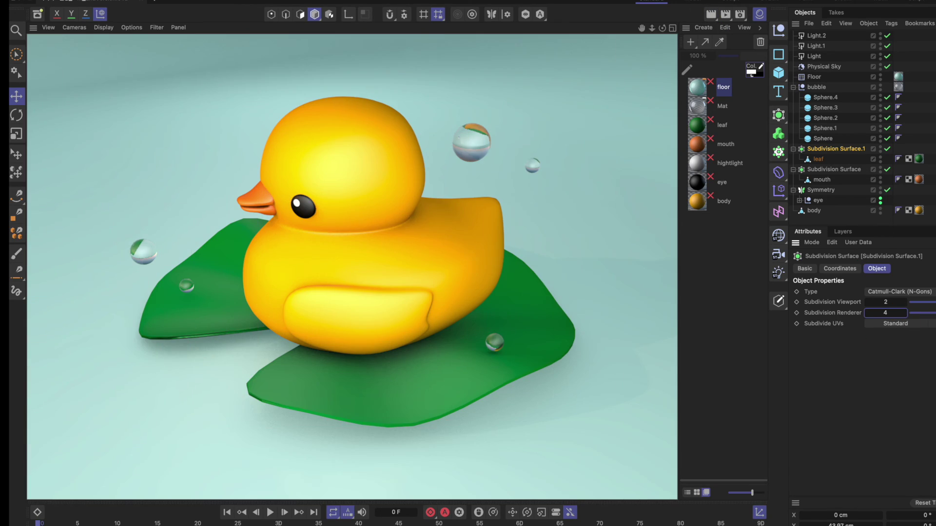